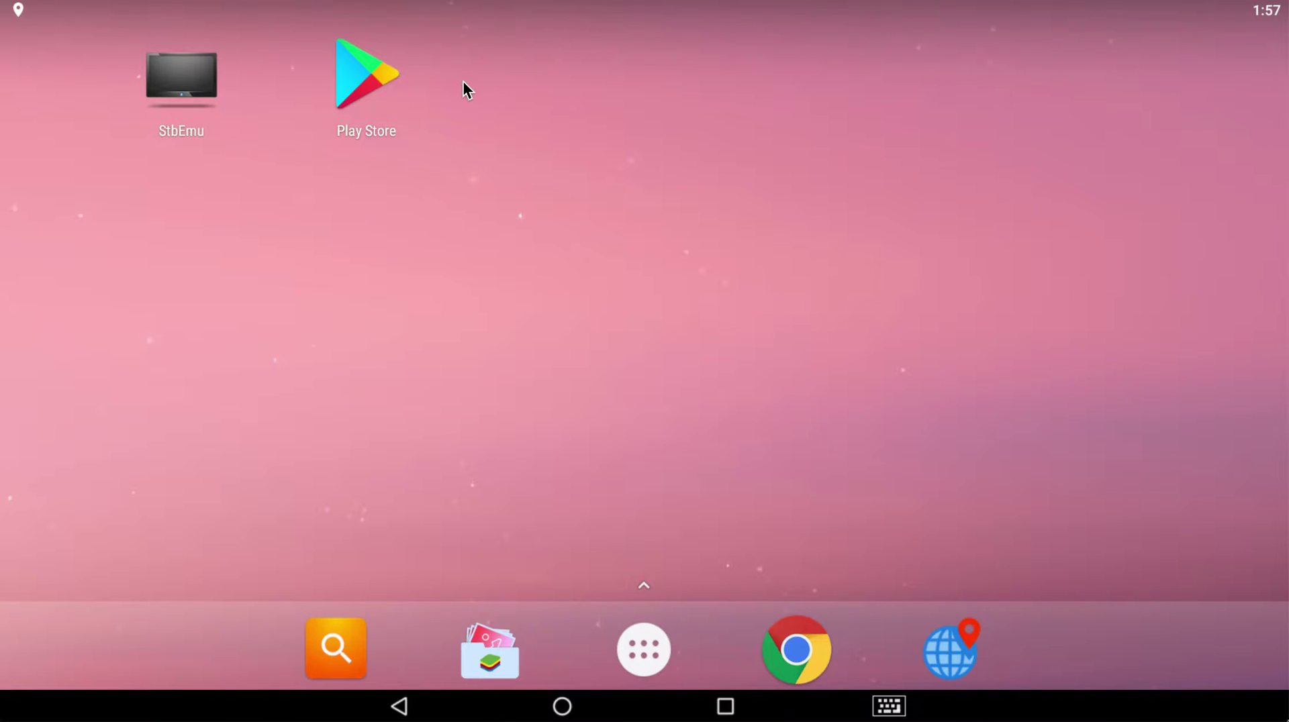
Step: Open the Play Store and search it for "stbemu"
click(370, 82)
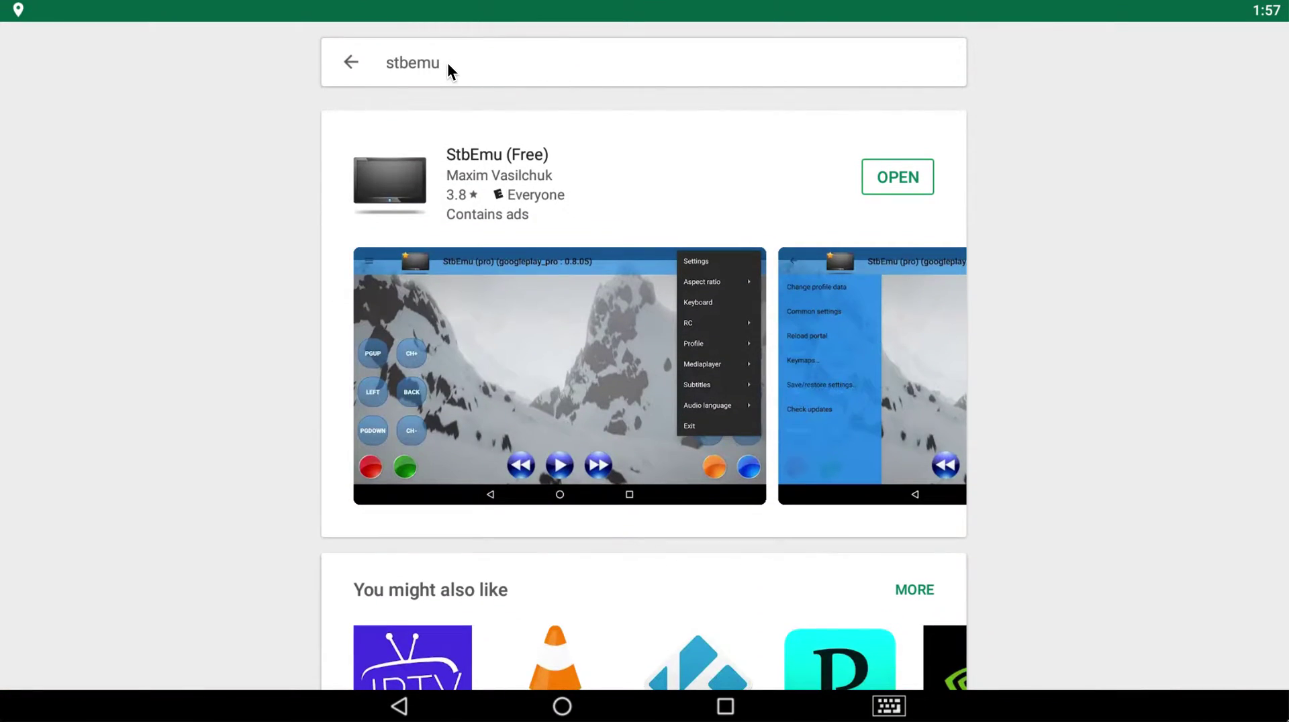
click(447, 62)
click(349, 62)
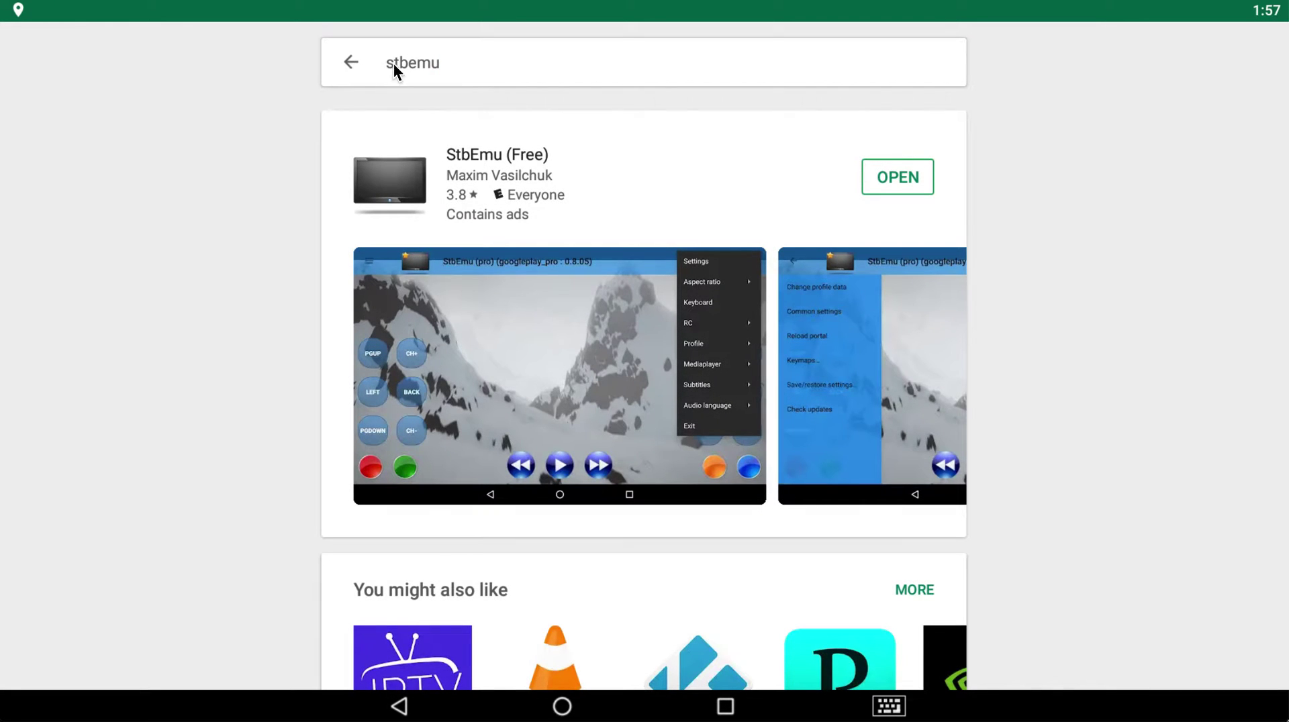
click(445, 63)
key(BackSpace)
key(BackSpace)
key(BackSpace)
key(BackSpace)
key(BackSpace)
key(BackSpace)
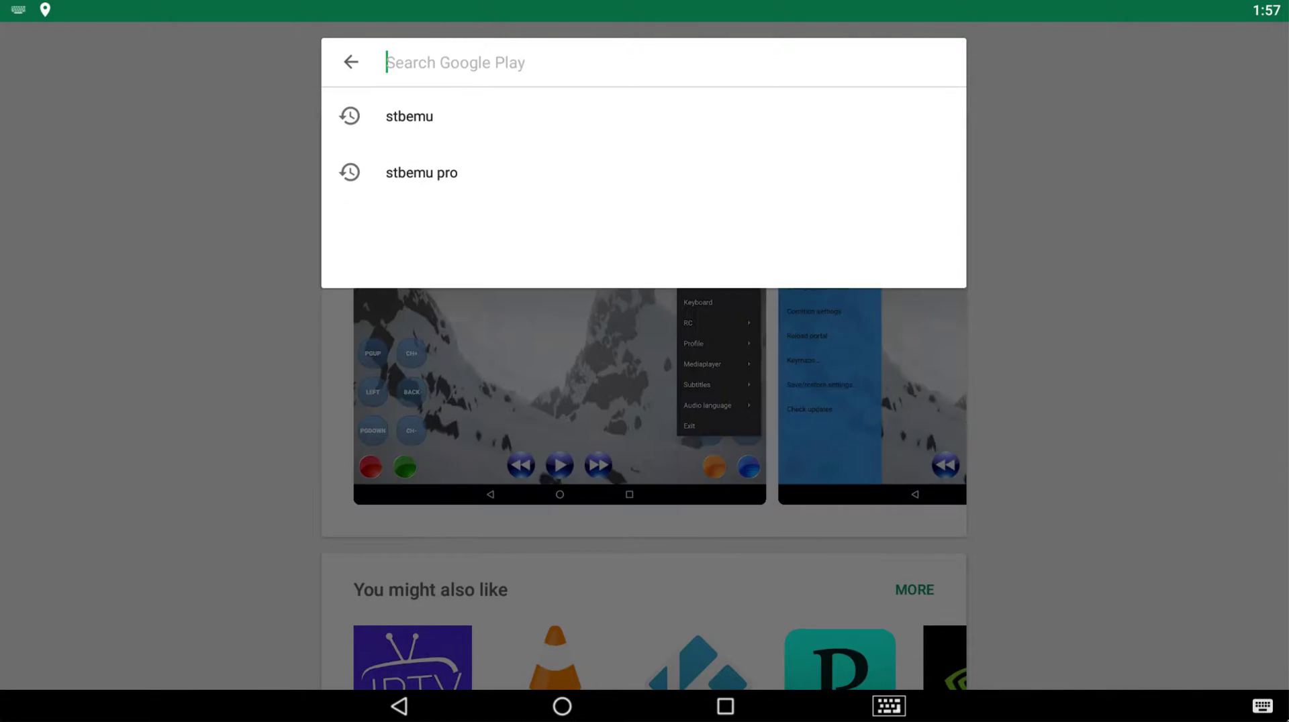
text(stbemu)
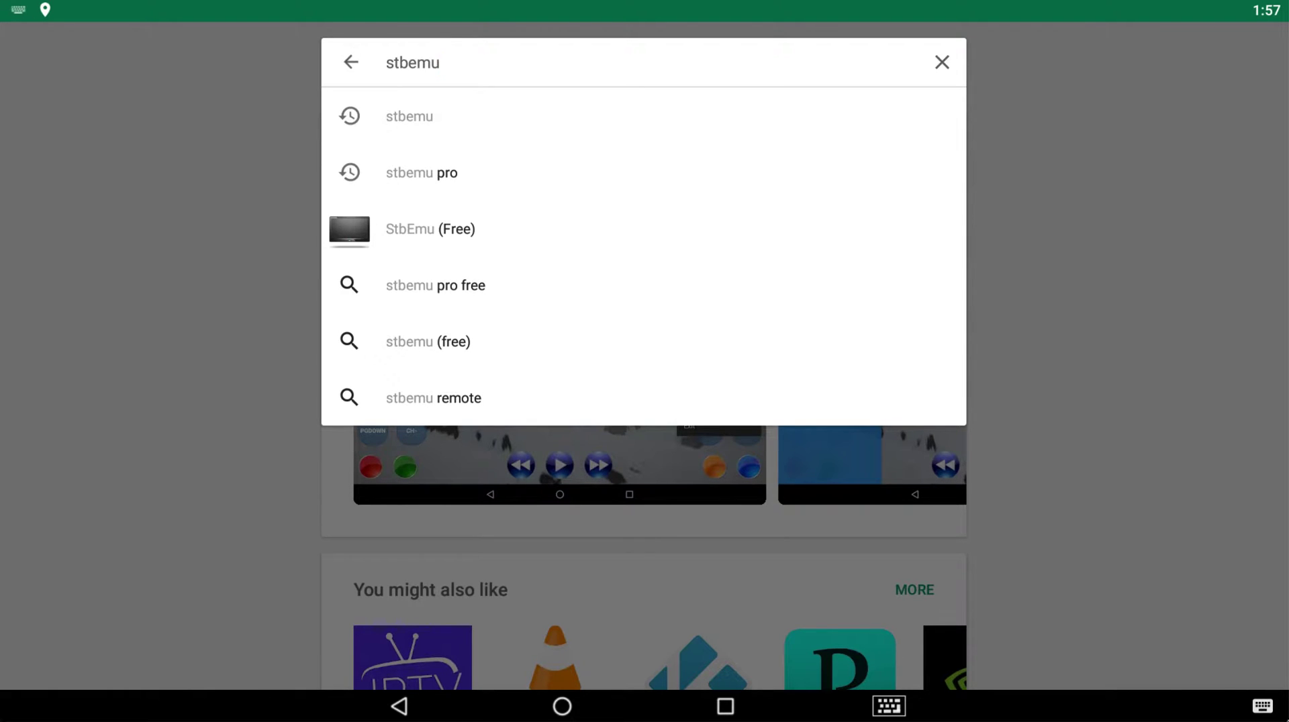
key(Return)
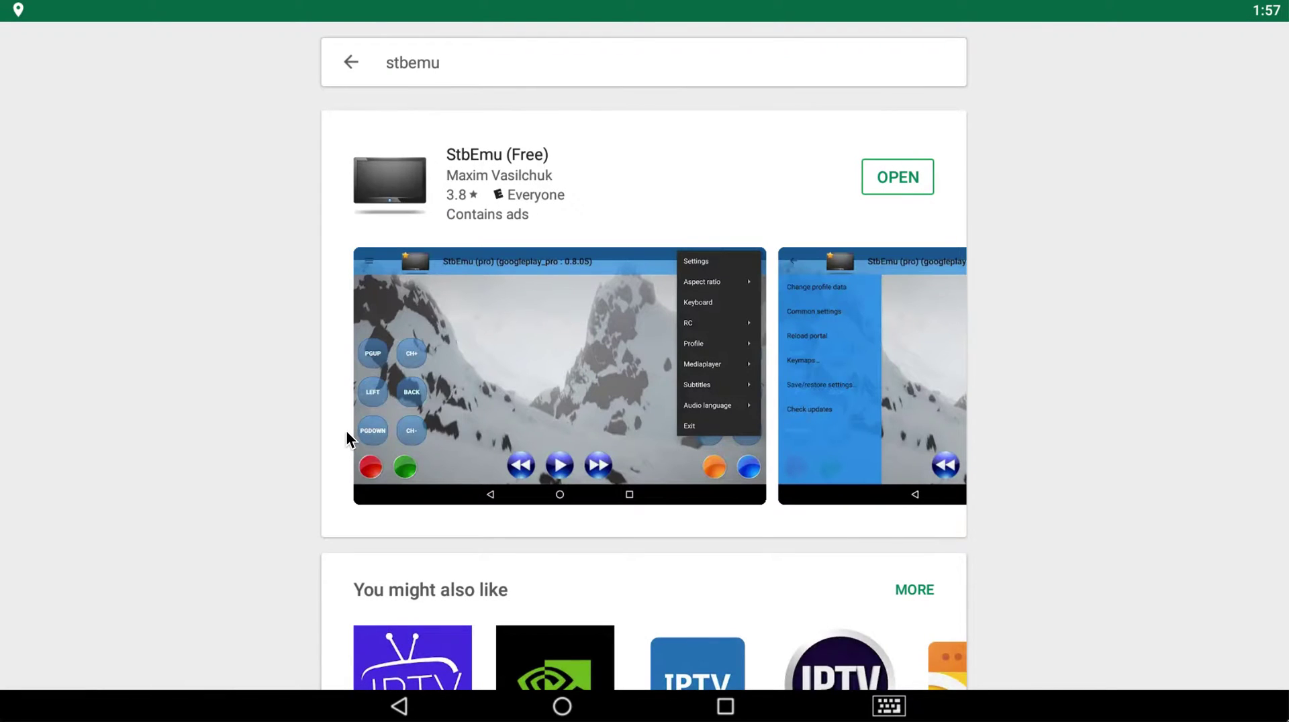
Step: Look over the StbEmu (Free) store listing, launch the app and open its profile data settings
scroll(347, 438, down, 4)
scroll(348, 437, up, 4)
click(892, 176)
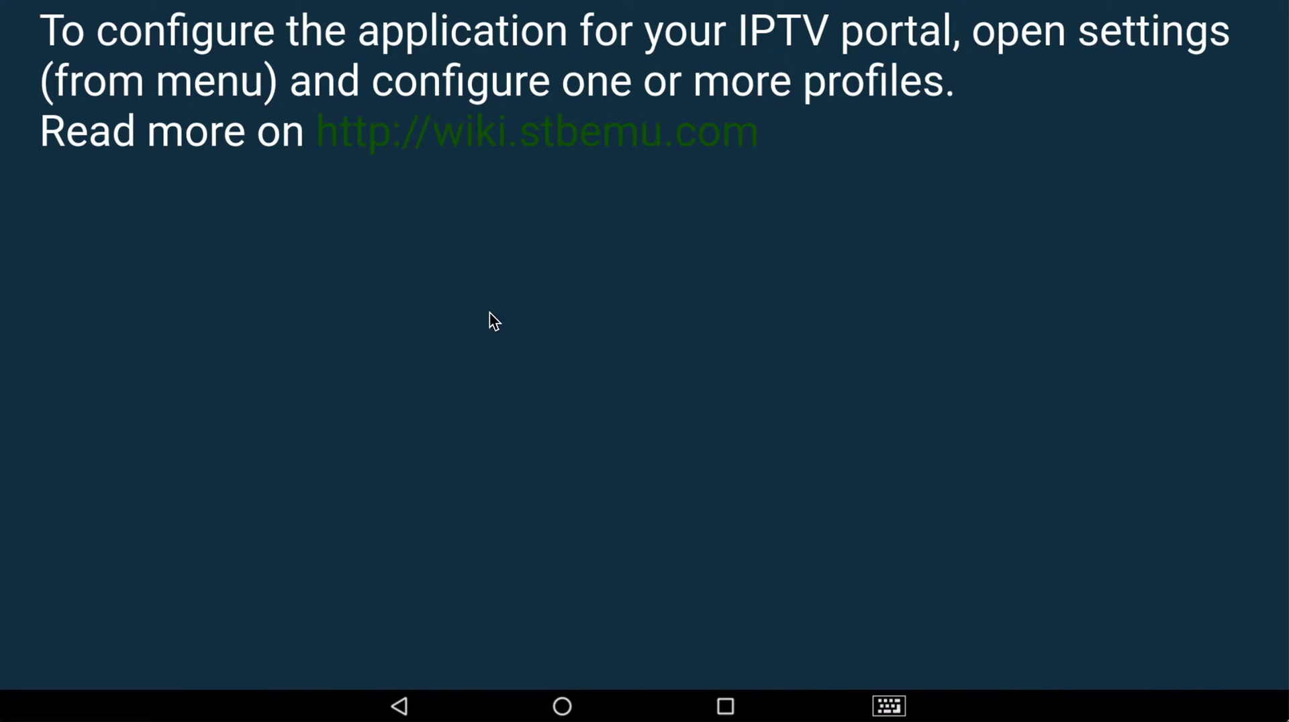
click(474, 288)
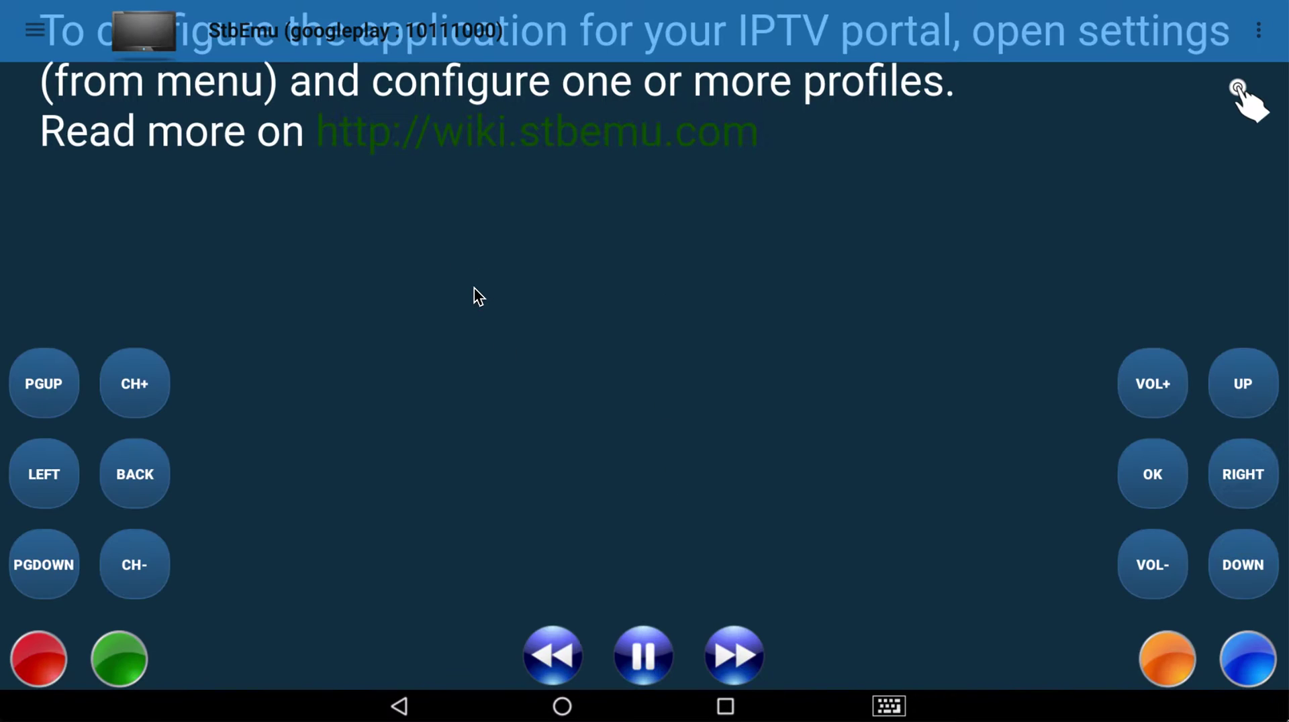
click(35, 31)
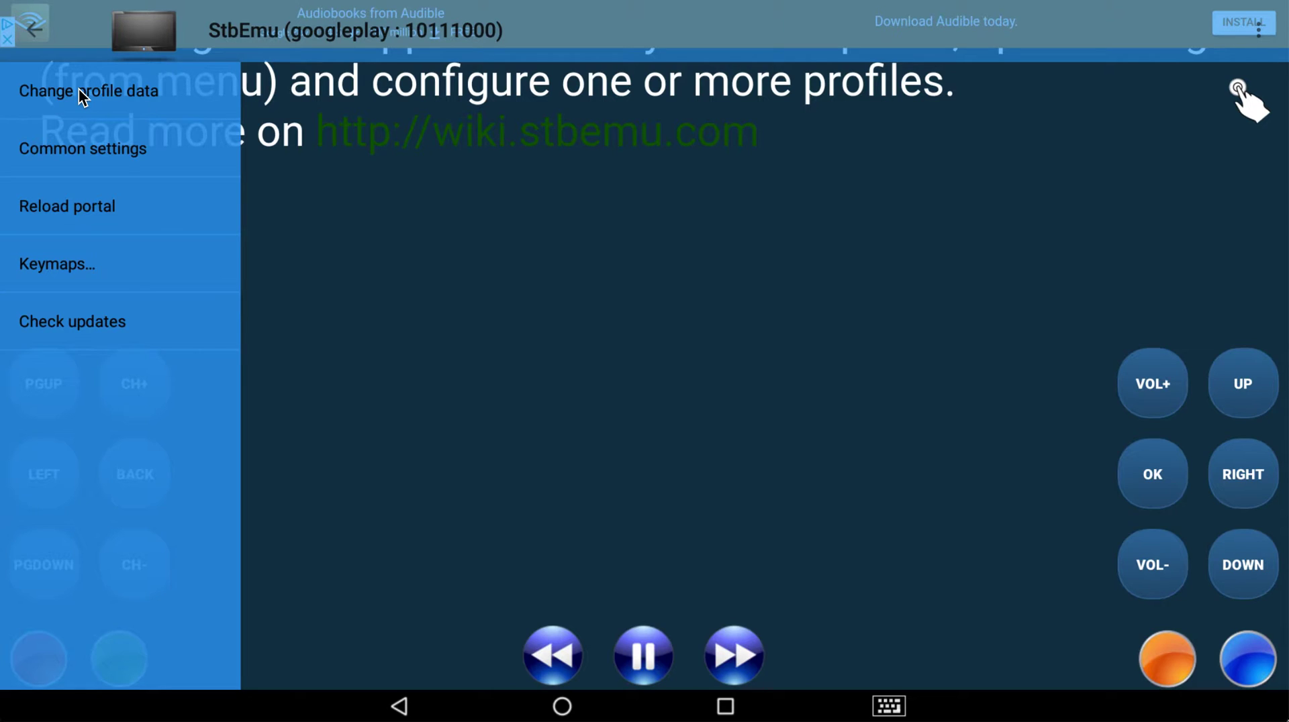
click(78, 90)
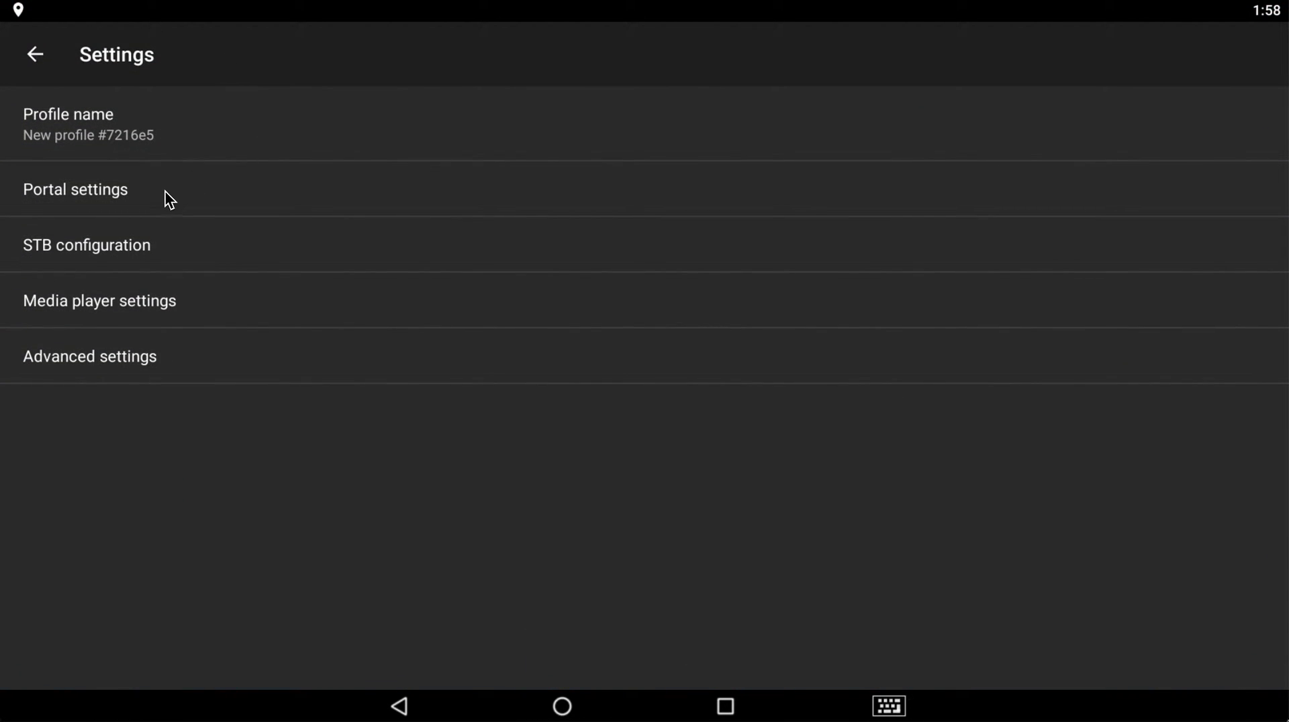
Step: Examine the profile's STB configuration, including the MAC-address entry, and return to the main profile settings
click(216, 247)
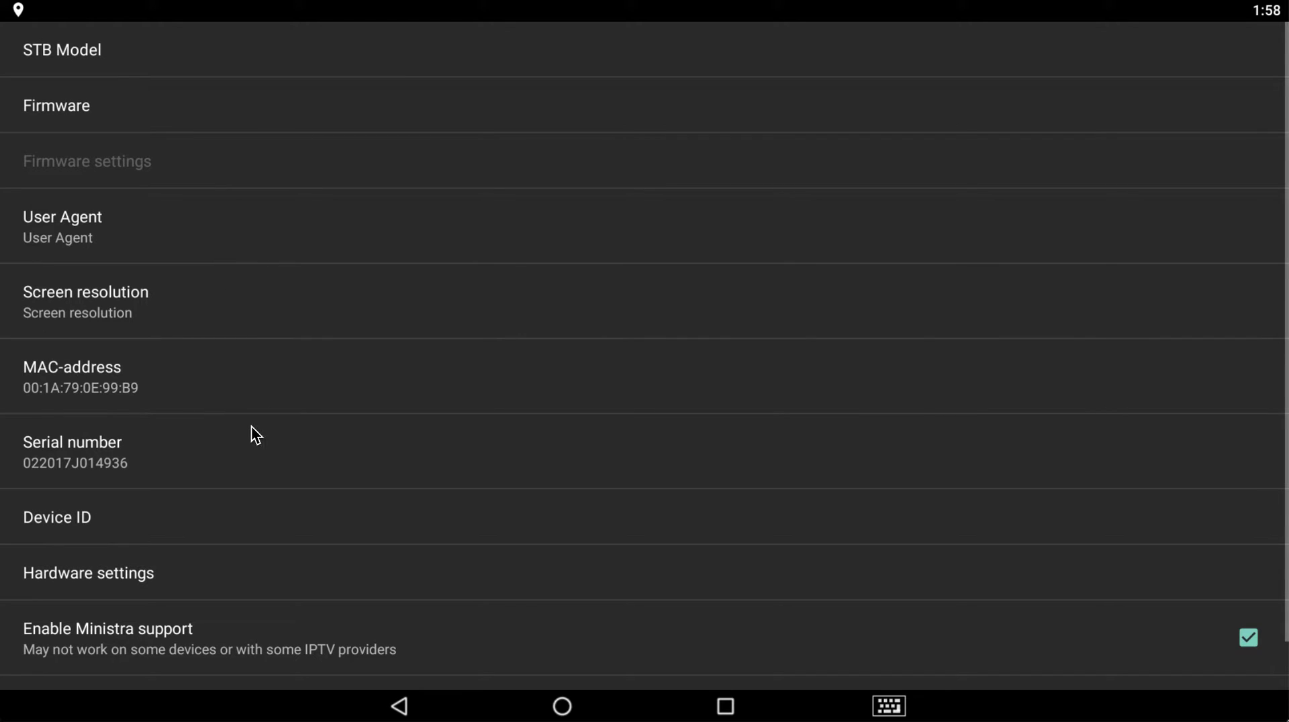
scroll(251, 426, down, 1)
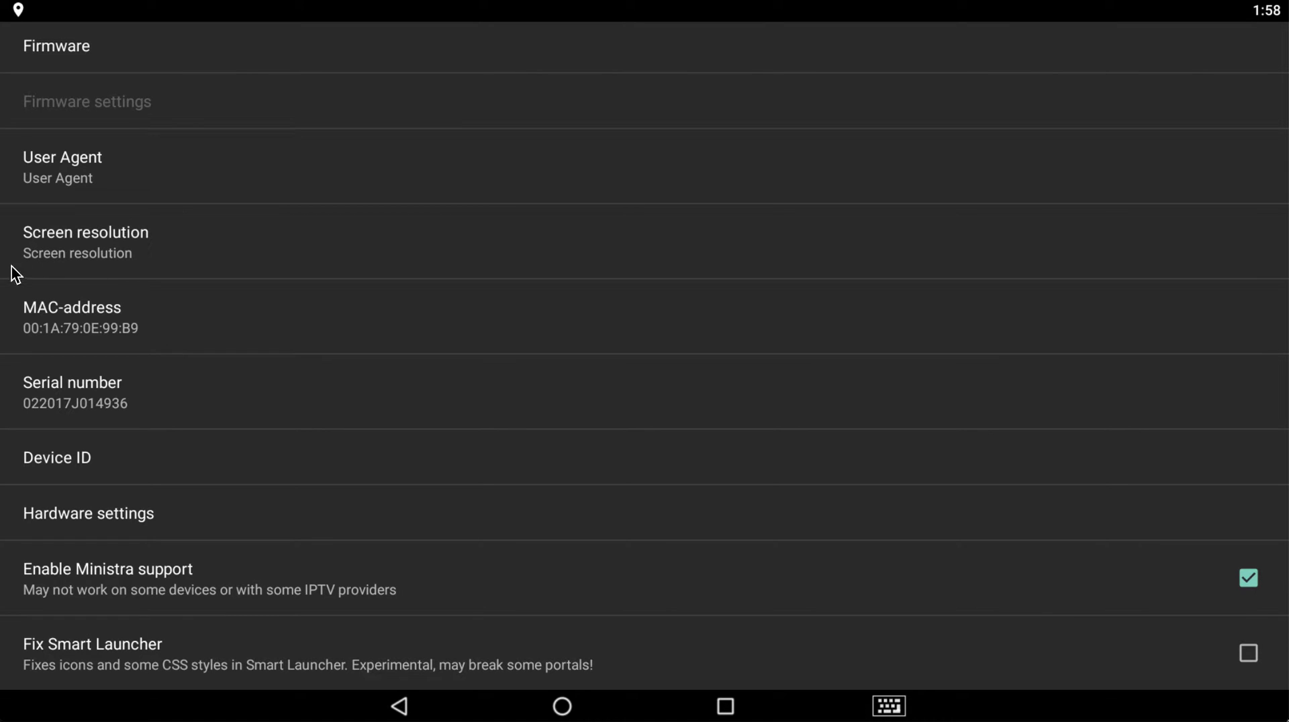
scroll(190, 316, up, 2)
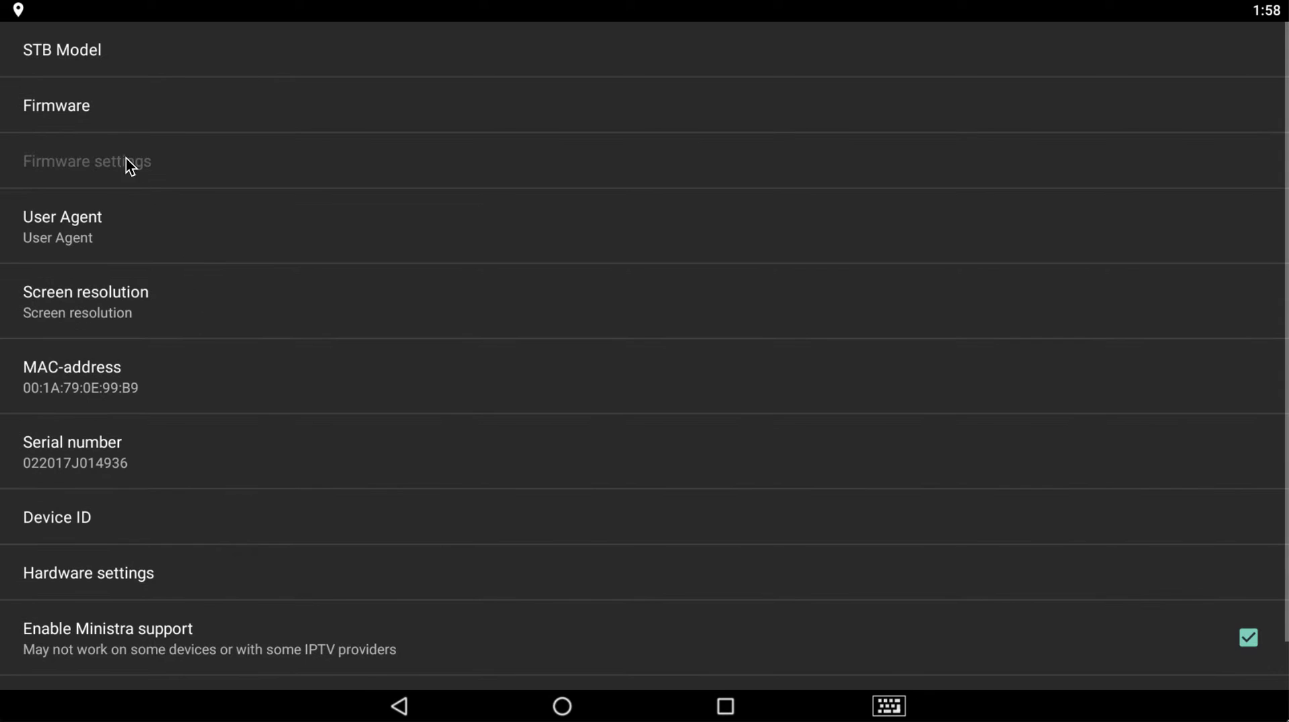
click(400, 706)
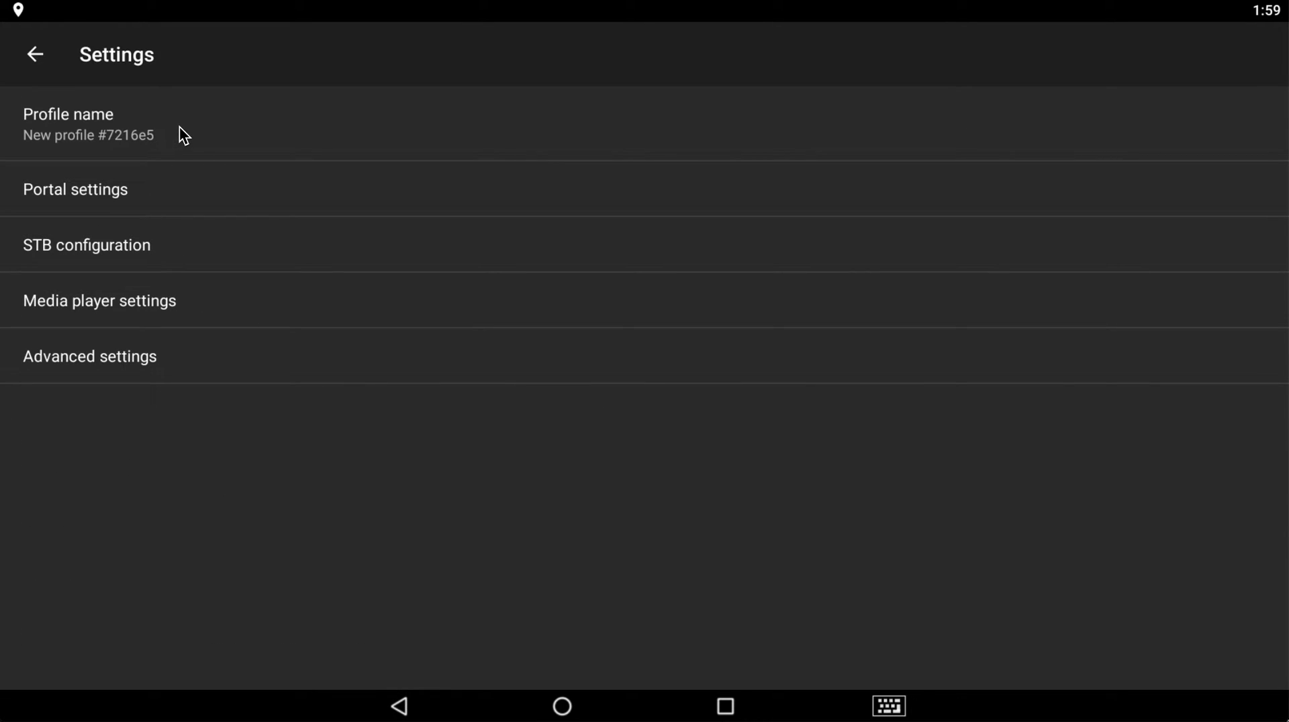
Step: Rename the profile to "iptvprodotca"
click(179, 128)
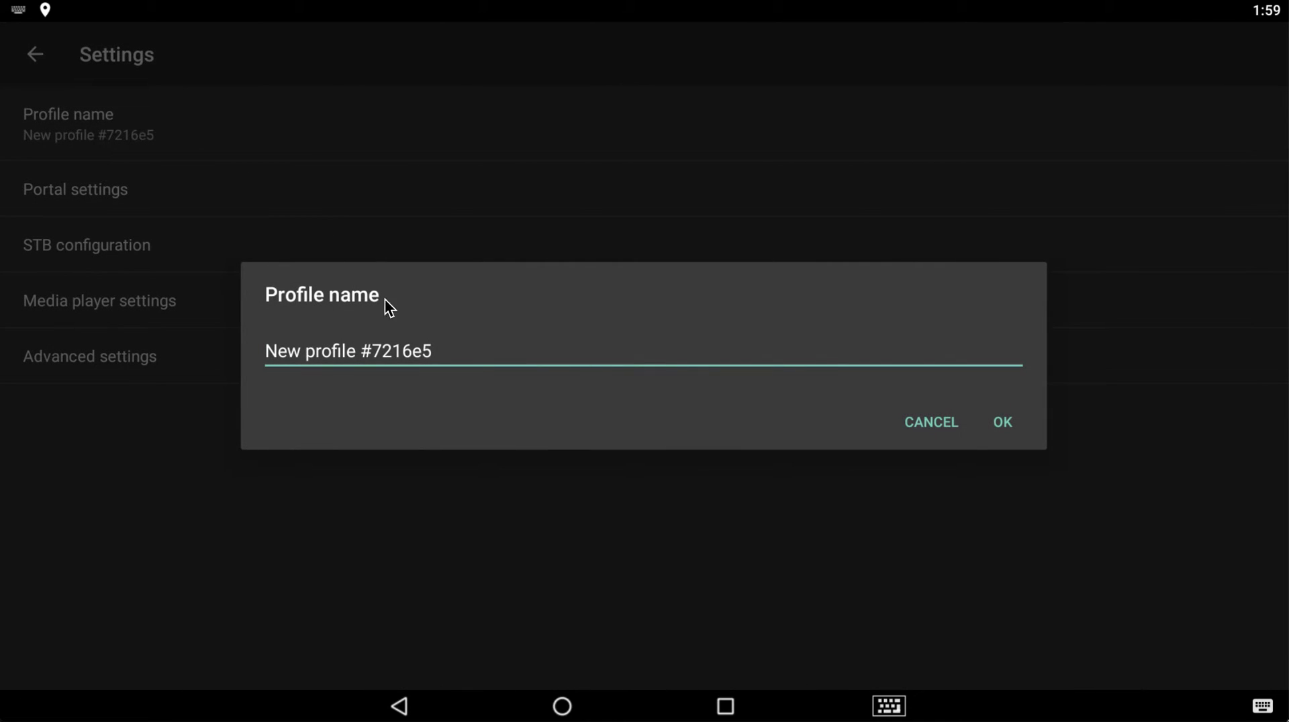
click(457, 354)
click(246, 345)
click(462, 350)
key(BackSpace)
key(BackSpace)
key(BackSpace)
key(BackSpace)
key(BackSpace)
key(BackSpace)
key(BackSpace)
key(BackSpace)
key(BackSpace)
key(BackSpace)
key(BackSpace)
key(BackSpace)
key(BackSpace)
key(BackSpace)
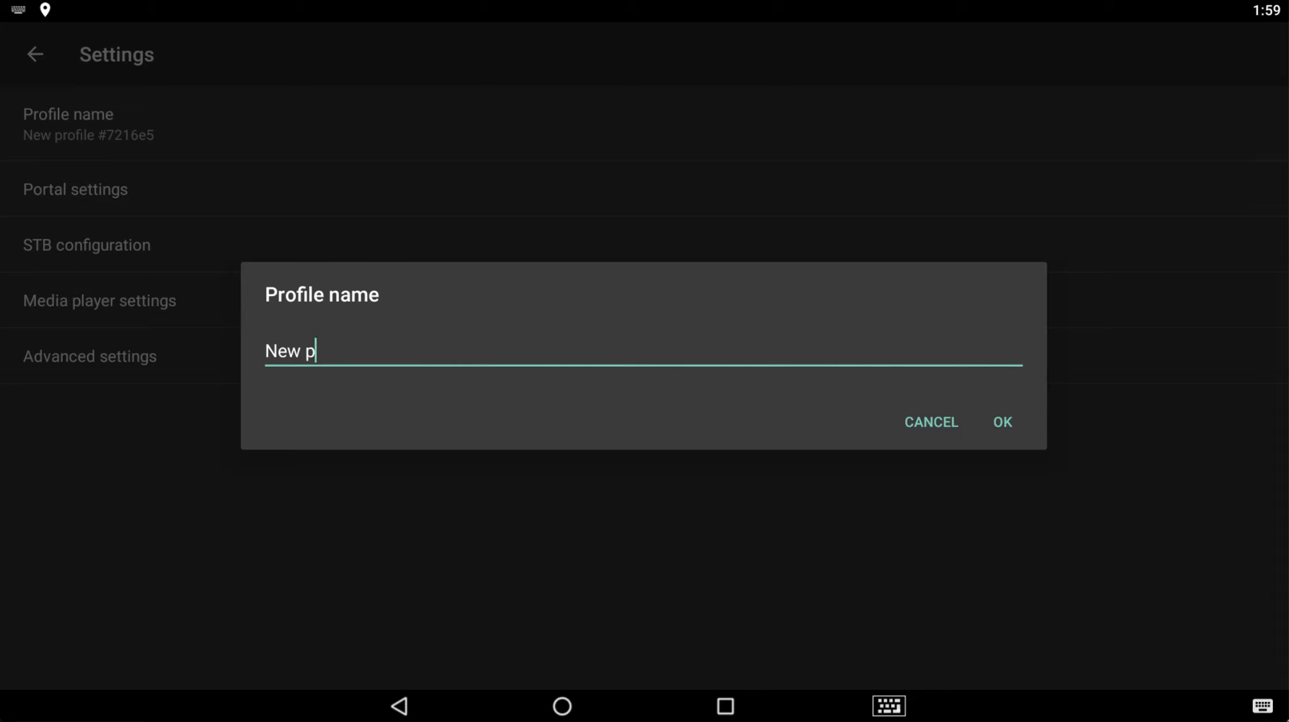
key(BackSpace)
key(BackSpace)
key(BackSpace)
key(BackSpace)
key(BackSpace)
text(it)
key(BackSpace)
text(ptvprodot)
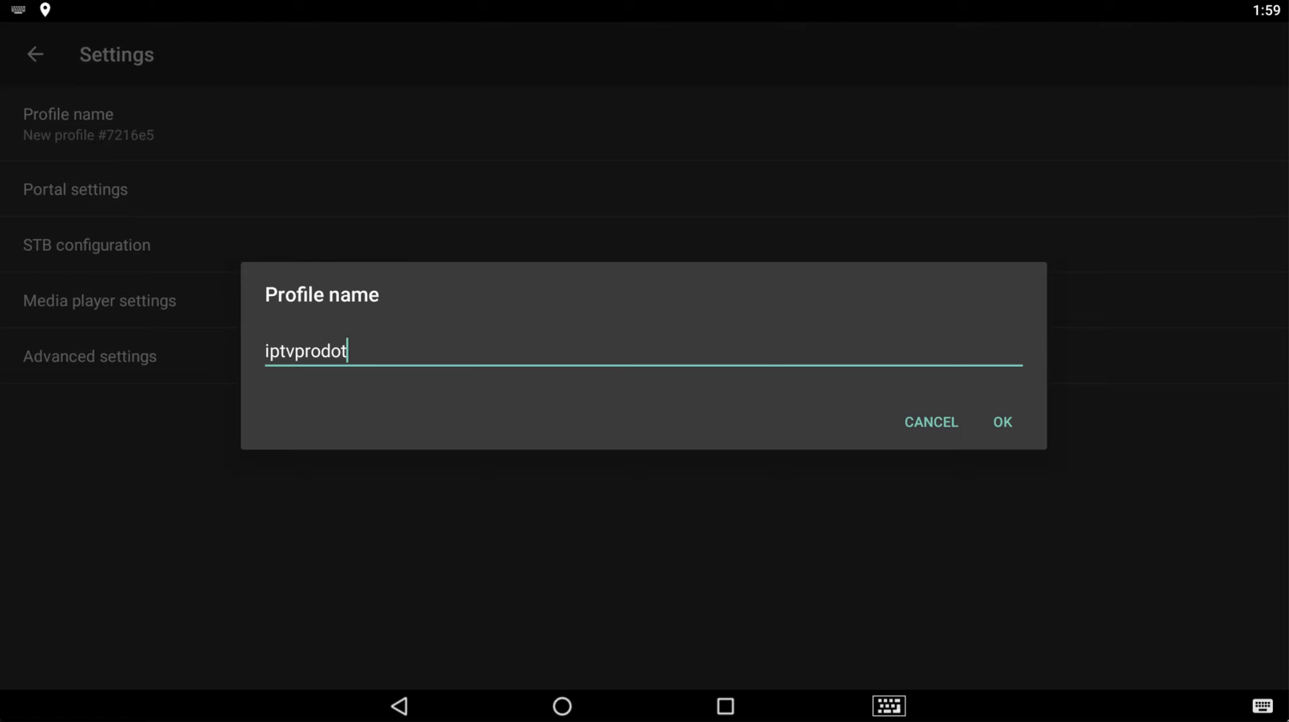
text(ca)
click(1001, 427)
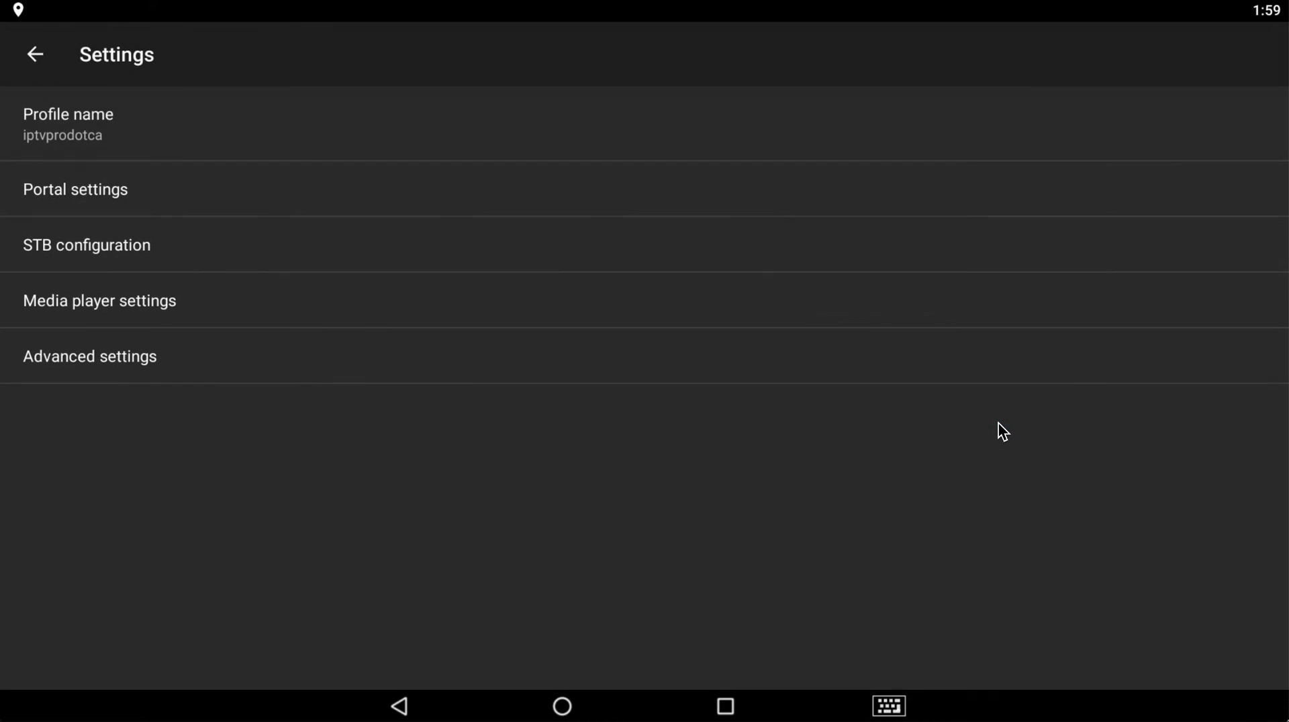
click(197, 188)
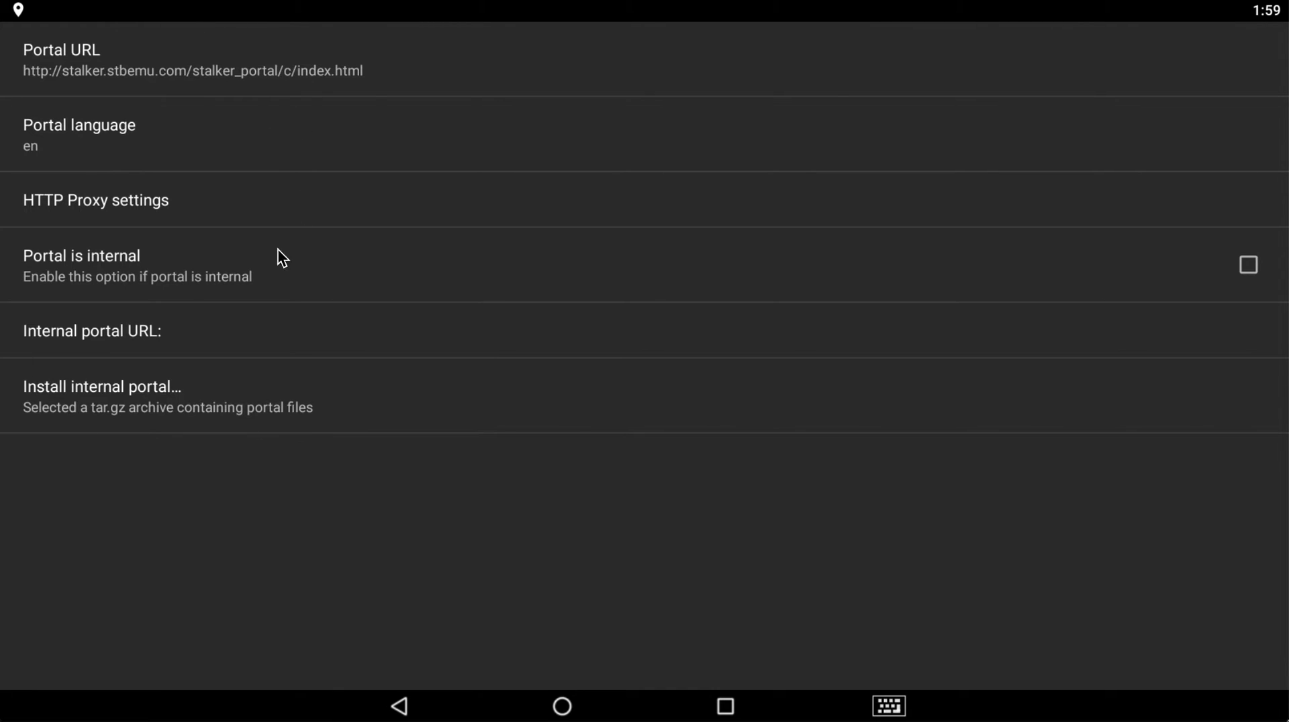
click(248, 57)
click(724, 357)
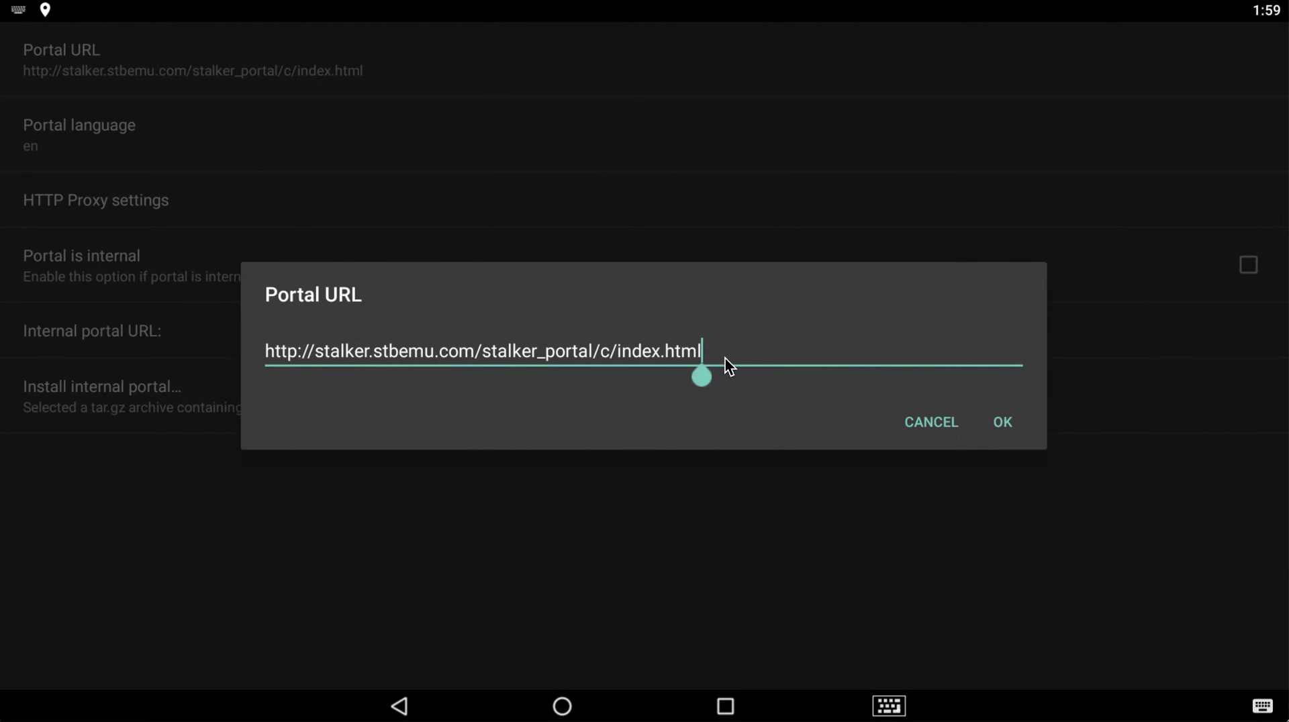
key(BackSpace)
key(BackSpace)
key(BackSpace)
key(BackSpace)
key(BackSpace)
key(BackSpace)
key(BackSpace)
key(BackSpace)
key(BackSpace)
key(BackSpace)
key(BackSpace)
key(BackSpace)
key(BackSpace)
key(BackSpace)
key(BackSpace)
key(BackSpace)
key(BackSpace)
key(BackSpace)
key(BackSpace)
key(BackSpace)
key(BackSpace)
key(BackSpace)
key(BackSpace)
key(BackSpace)
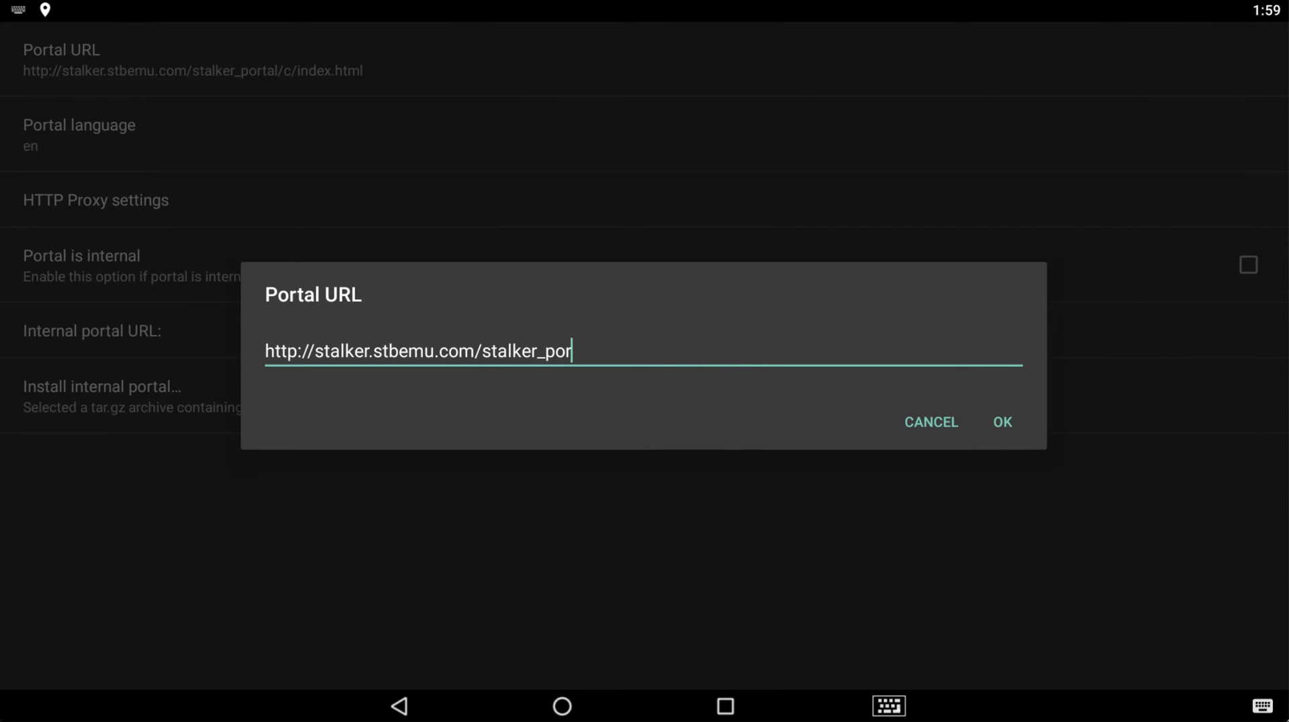
key(BackSpace)
key(BackSpace)
key(BackSpace)
key(BackSpace)
key(BackSpace)
key(BackSpace)
key(BackSpace)
key(BackSpace)
key(BackSpace)
key(BackSpace)
key(BackSpace)
key(BackSpace)
key(BackSpace)
key(BackSpace)
key(BackSpace)
key(BackSpace)
key(BackSpace)
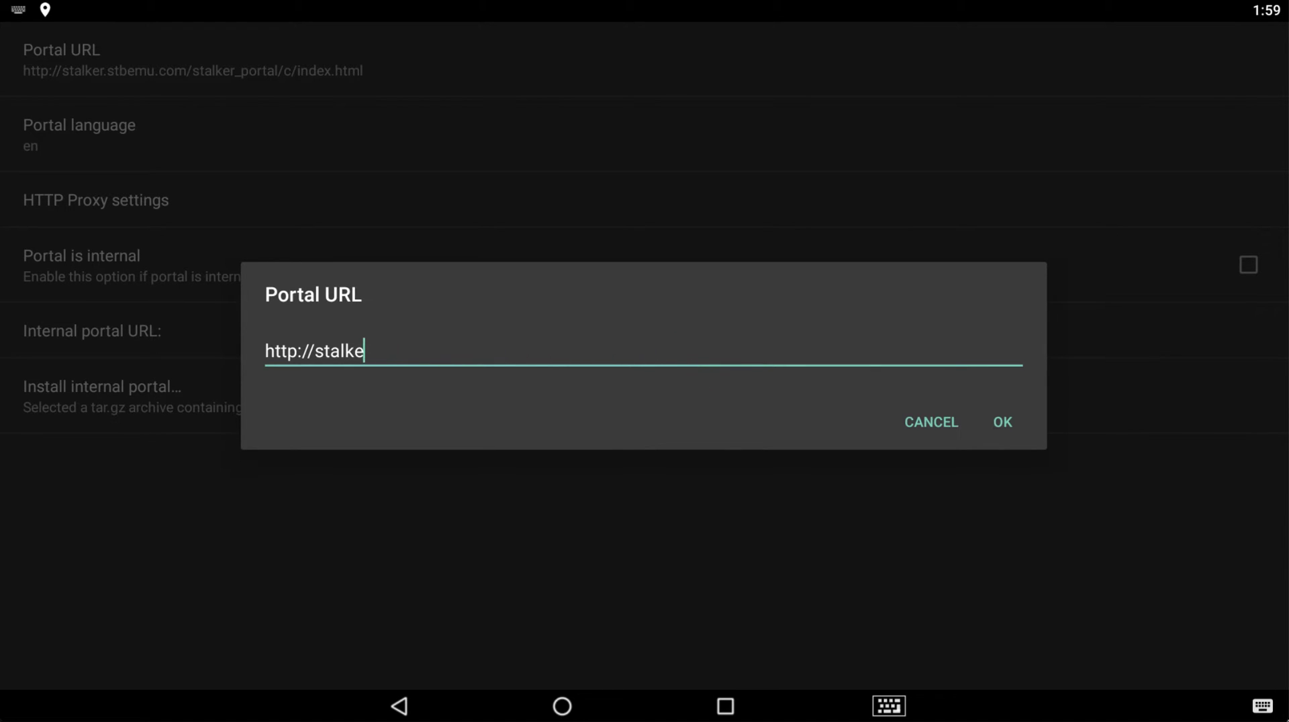
key(BackSpace)
text(premium-iptv)
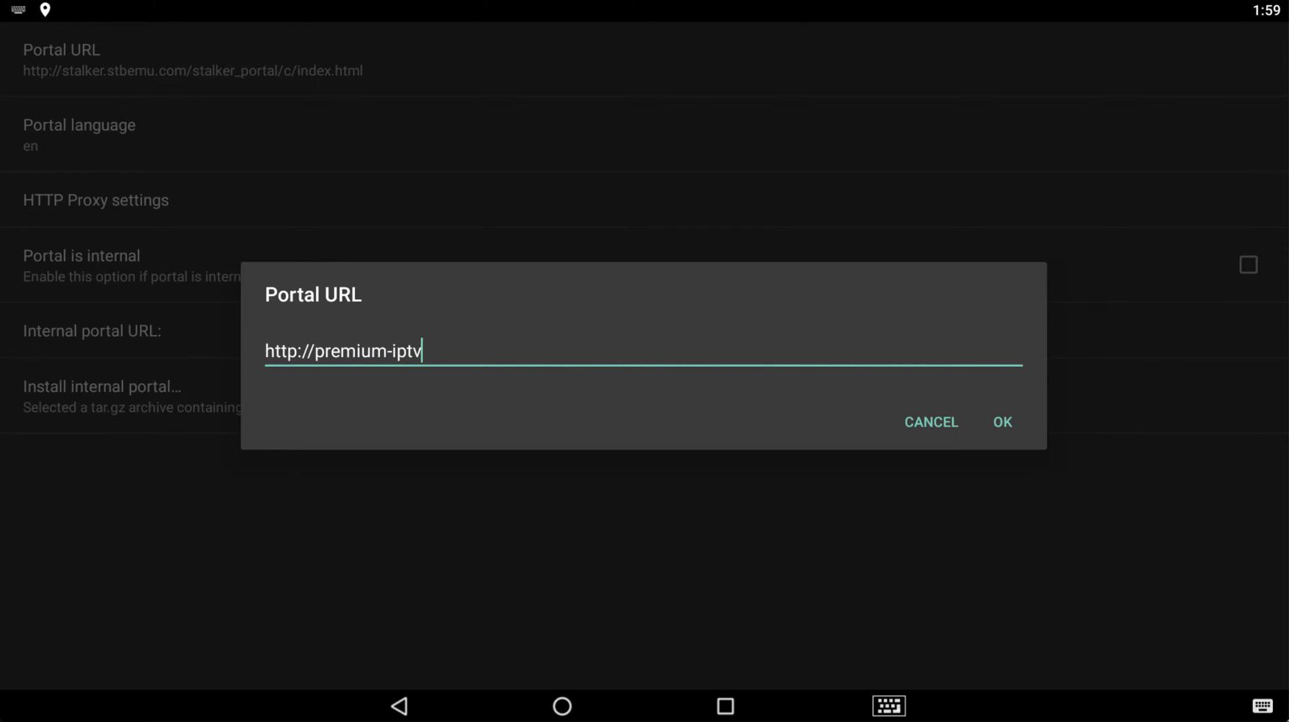
text(.link:6969/c)
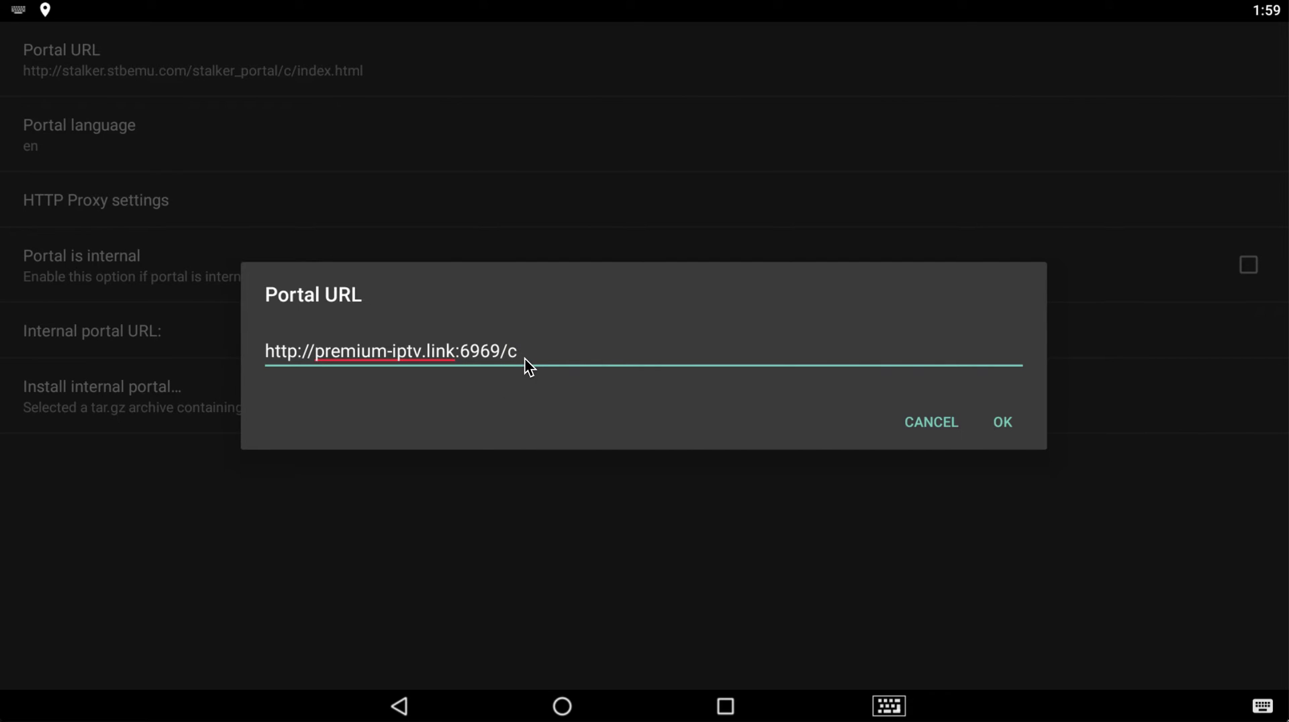
click(1007, 422)
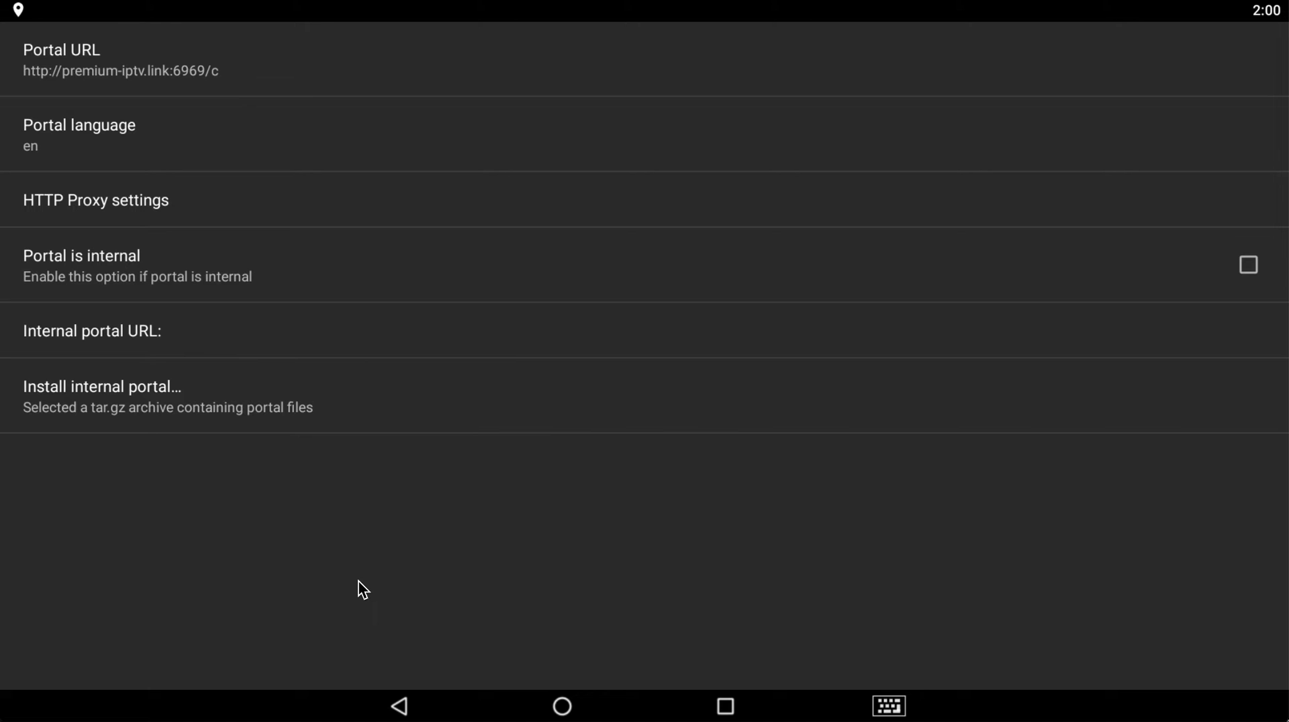
click(408, 710)
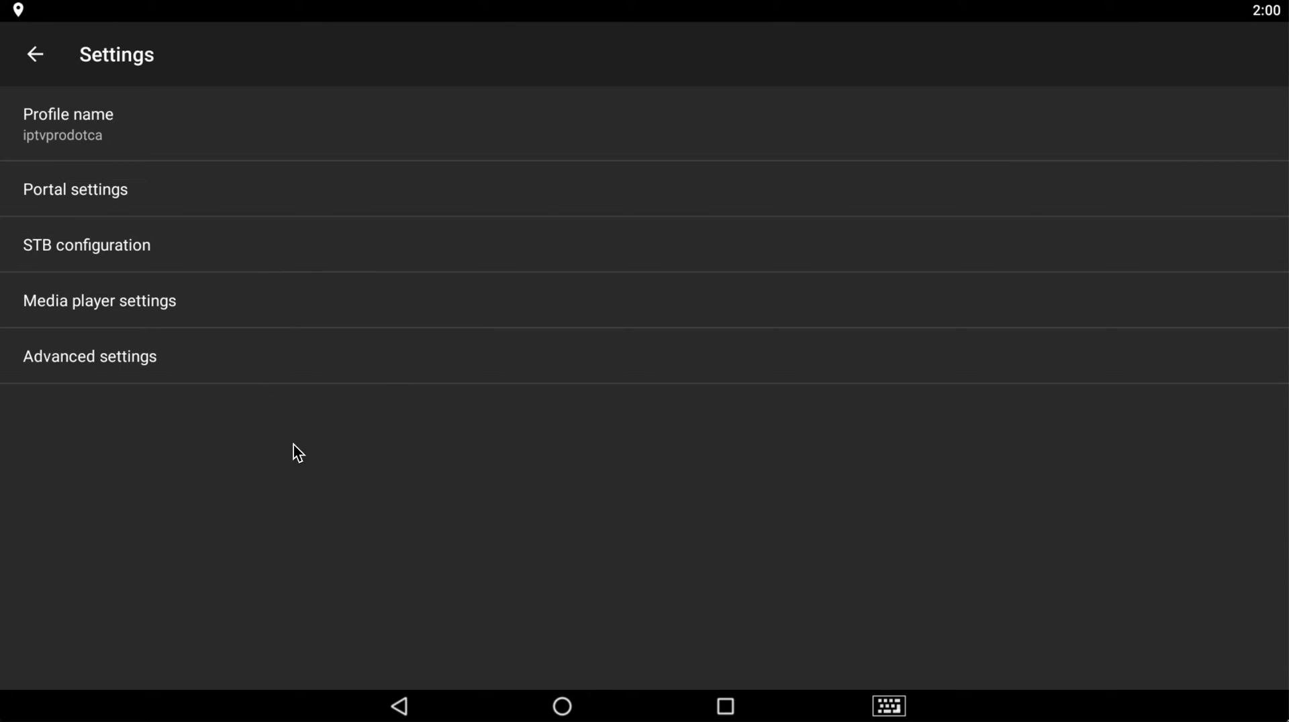
Step: Leave the profile settings and reload the portal
click(39, 59)
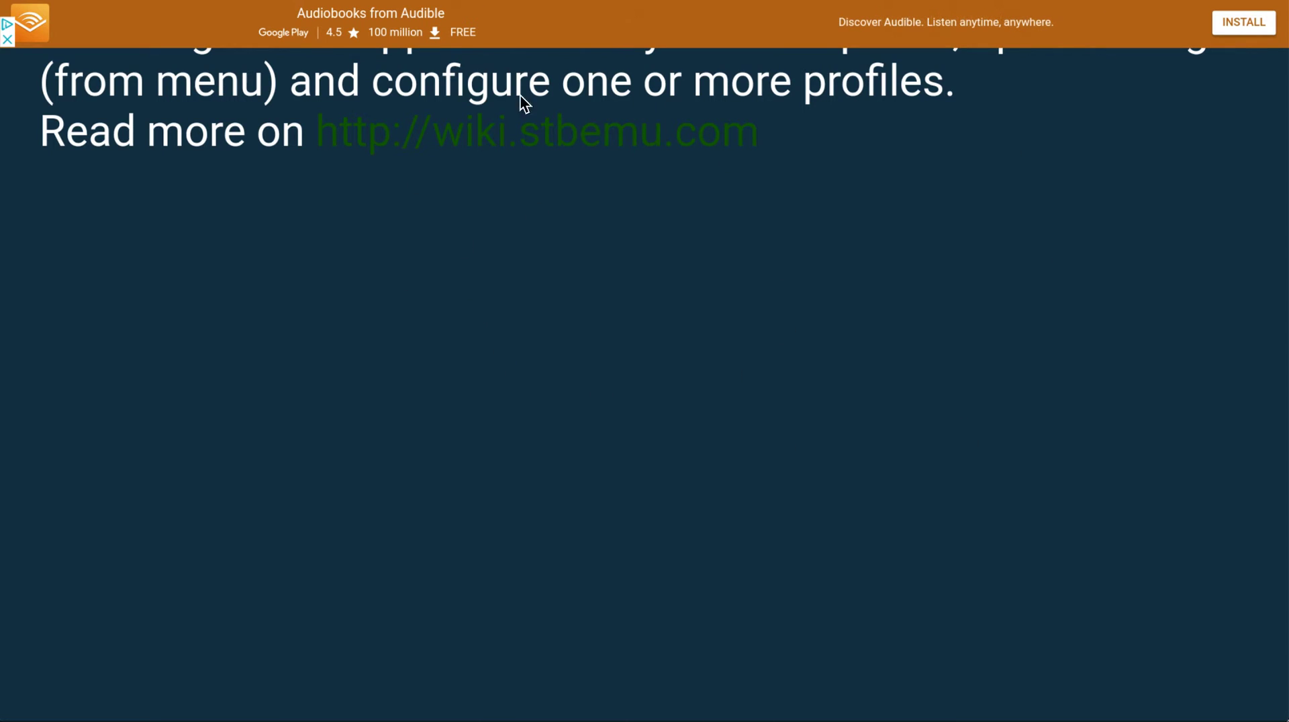
click(502, 329)
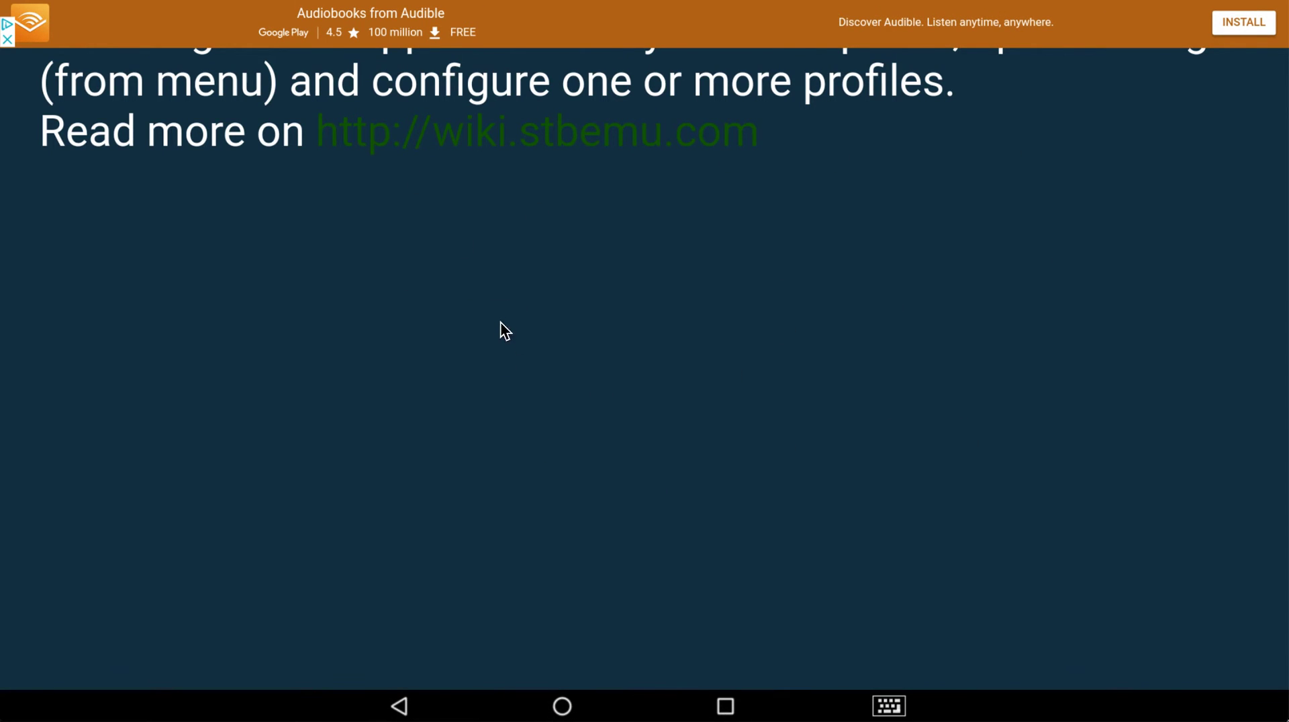
click(41, 26)
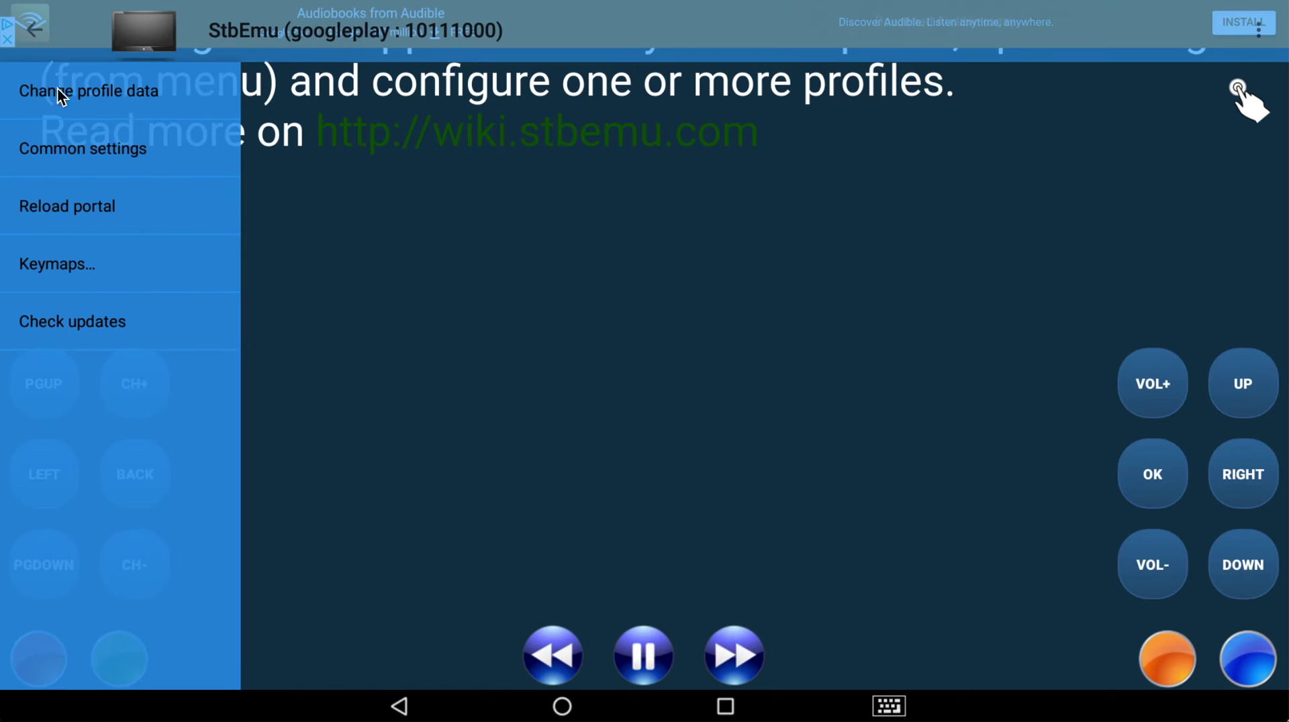
click(78, 212)
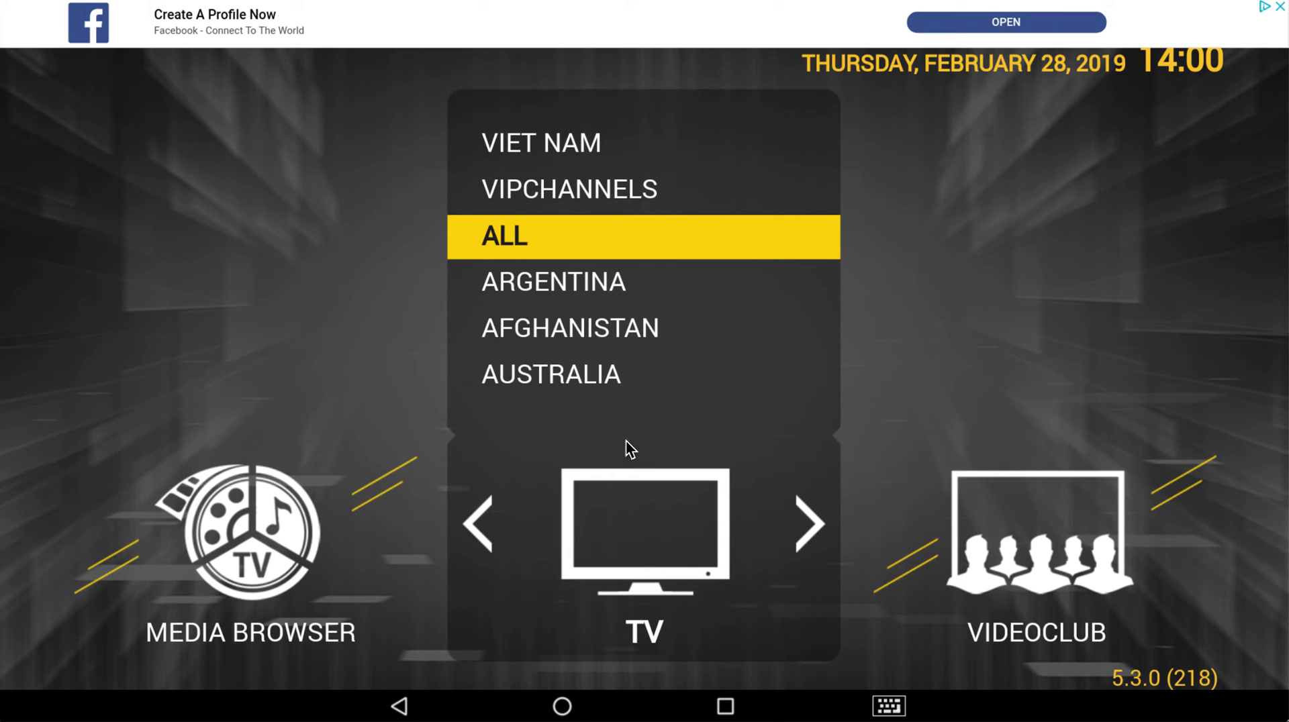
Step: Bring up the on-screen remote, move through the TV categories to CANADA and open its channel list
click(922, 355)
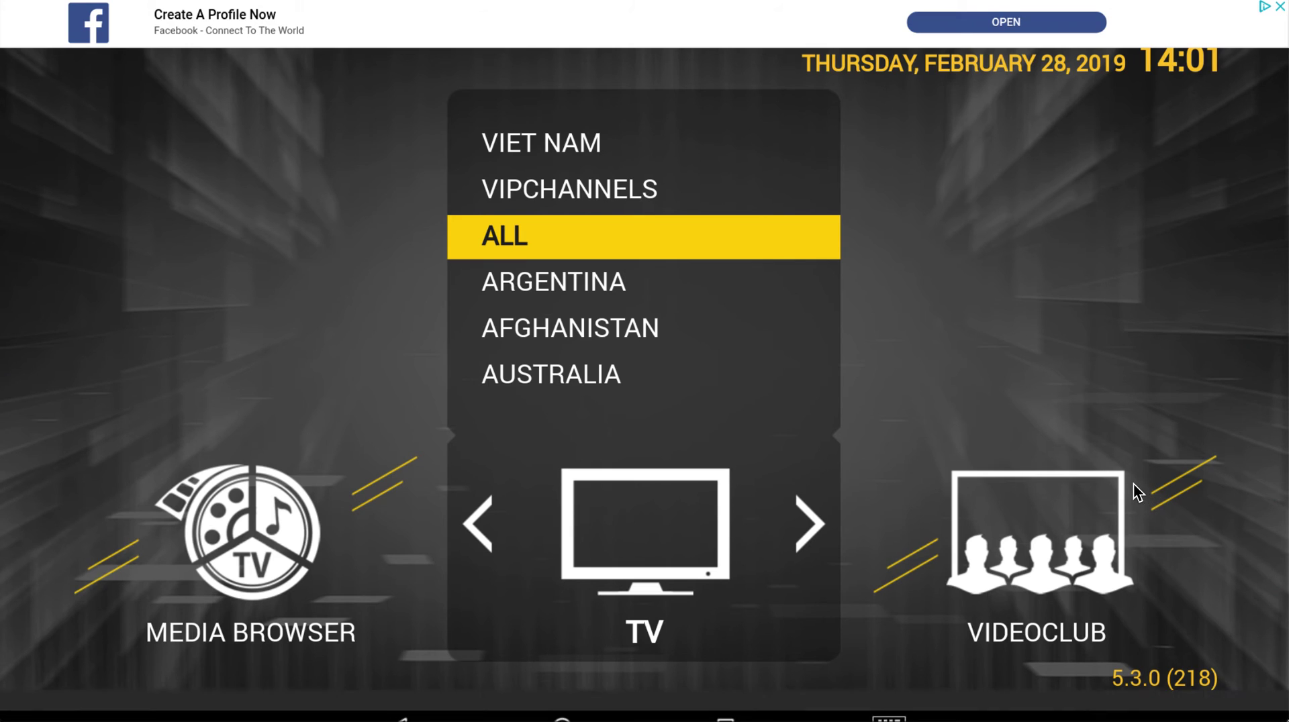
click(1190, 343)
click(1265, 567)
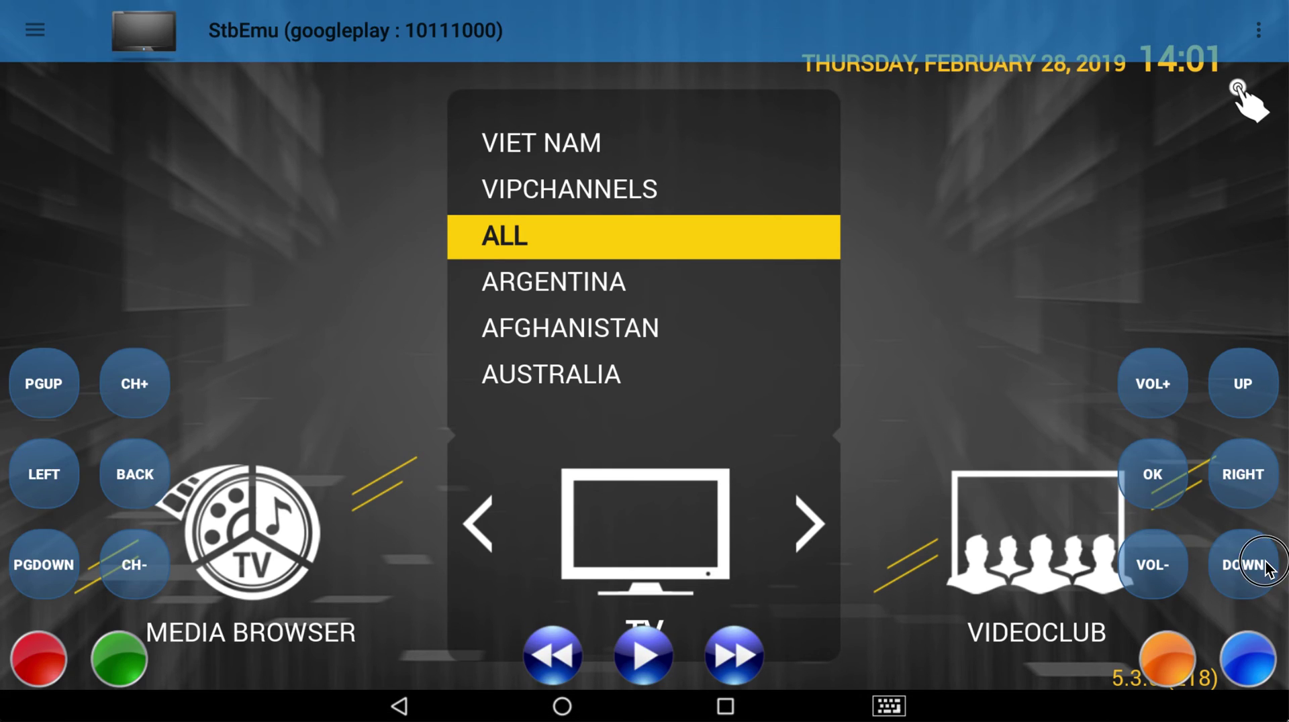
click(1266, 568)
click(1266, 567)
click(1266, 568)
click(1266, 567)
click(1265, 567)
click(1265, 568)
click(1265, 567)
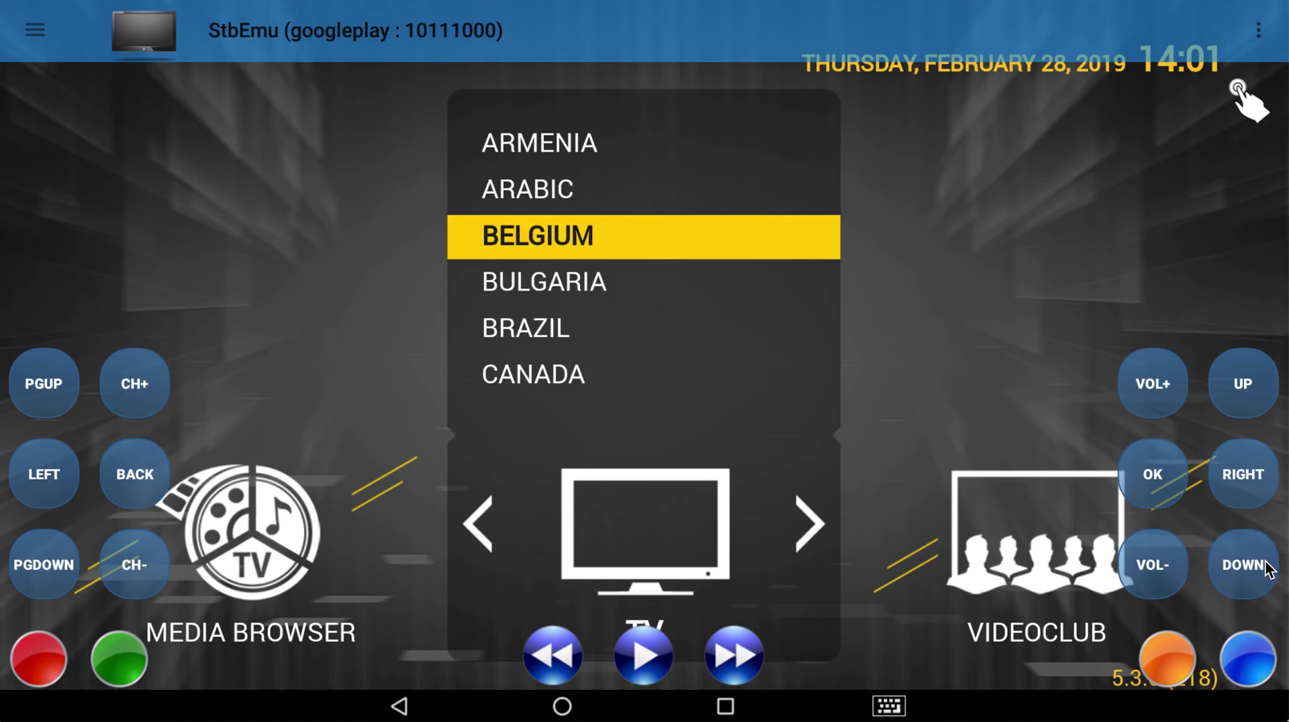
click(1266, 568)
click(1266, 568)
click(1266, 567)
click(1266, 567)
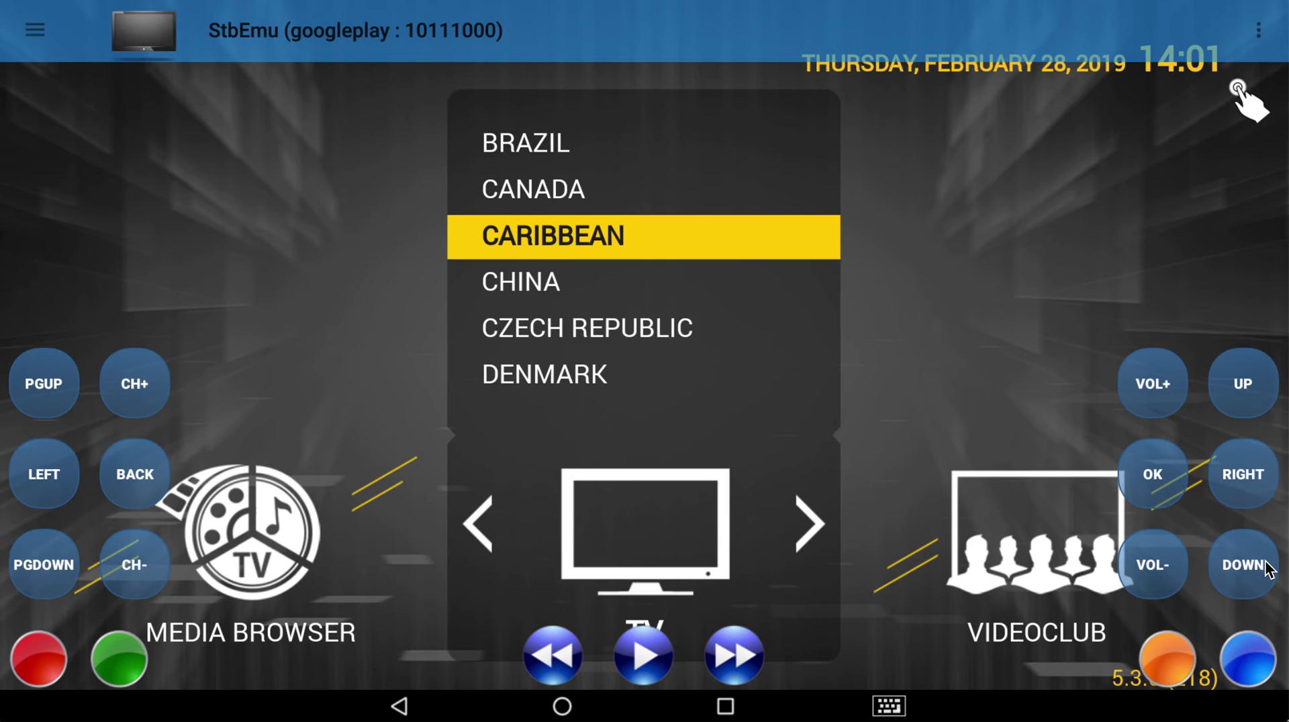
click(1253, 410)
click(1158, 478)
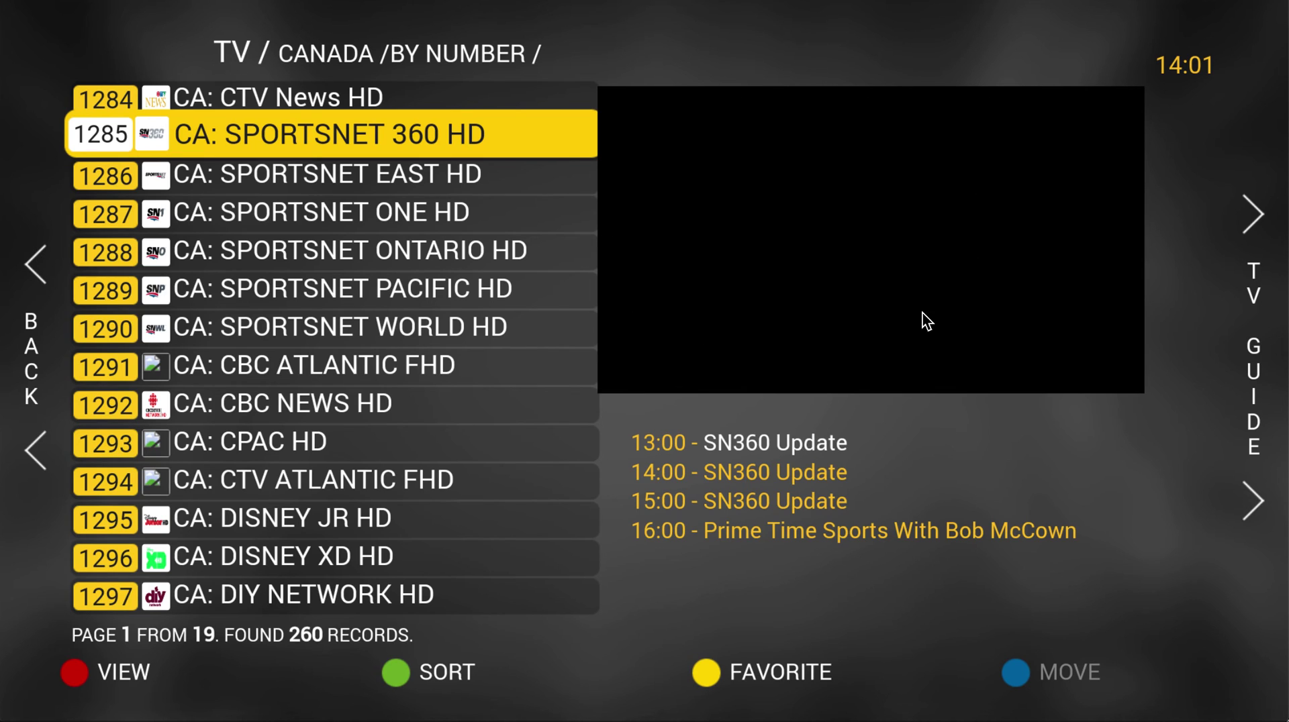
Step: Play the channel CA: SPORTSNET 360 HD and switch it to full screen
click(350, 128)
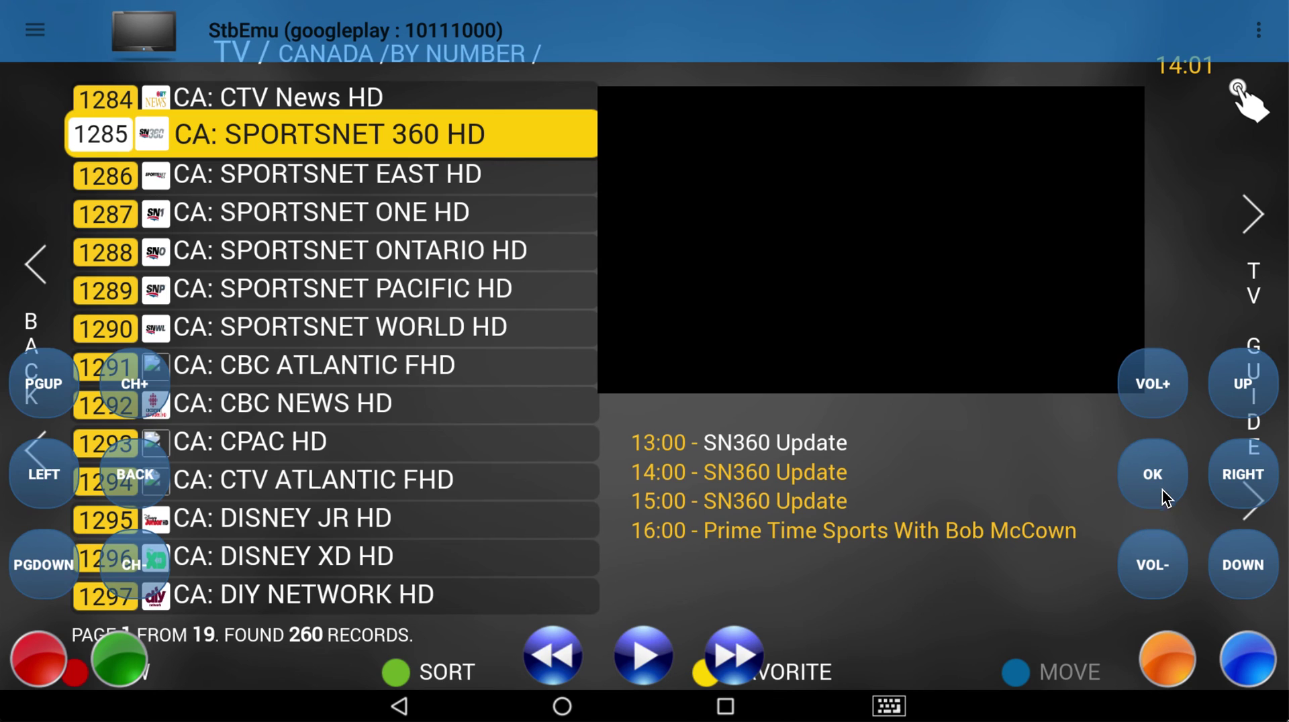
click(1166, 495)
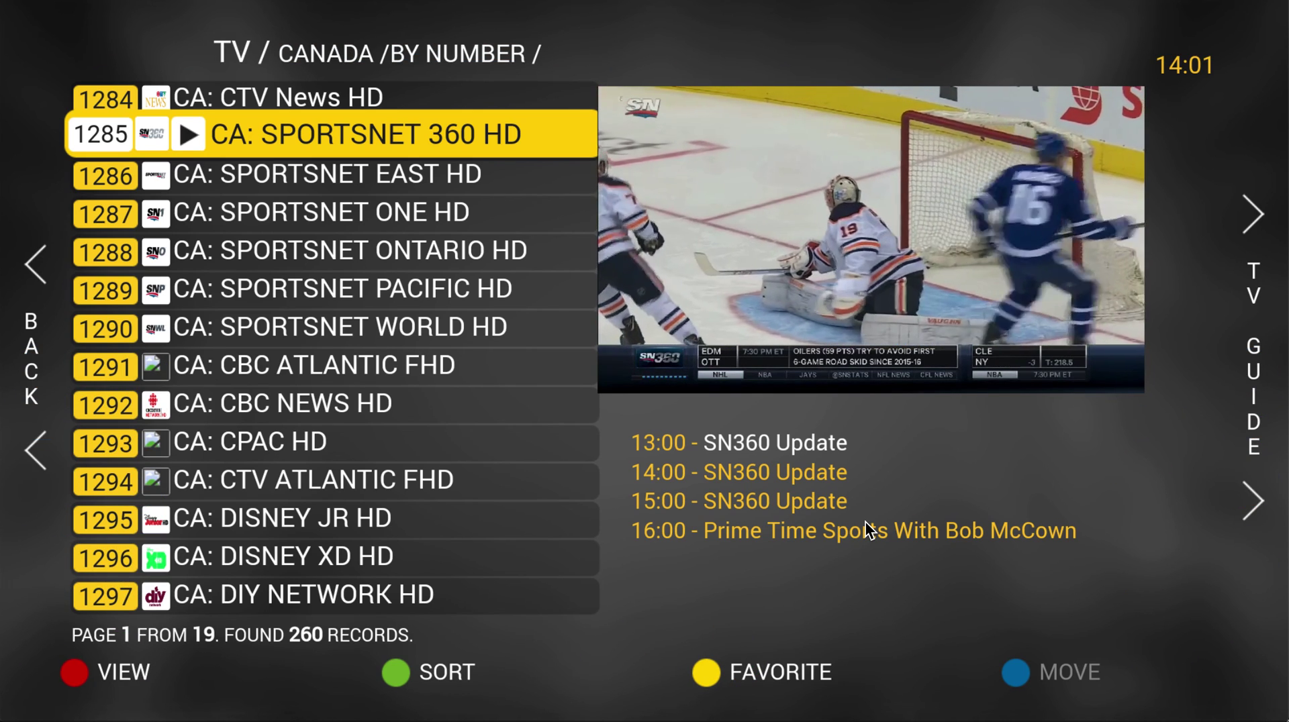
click(868, 412)
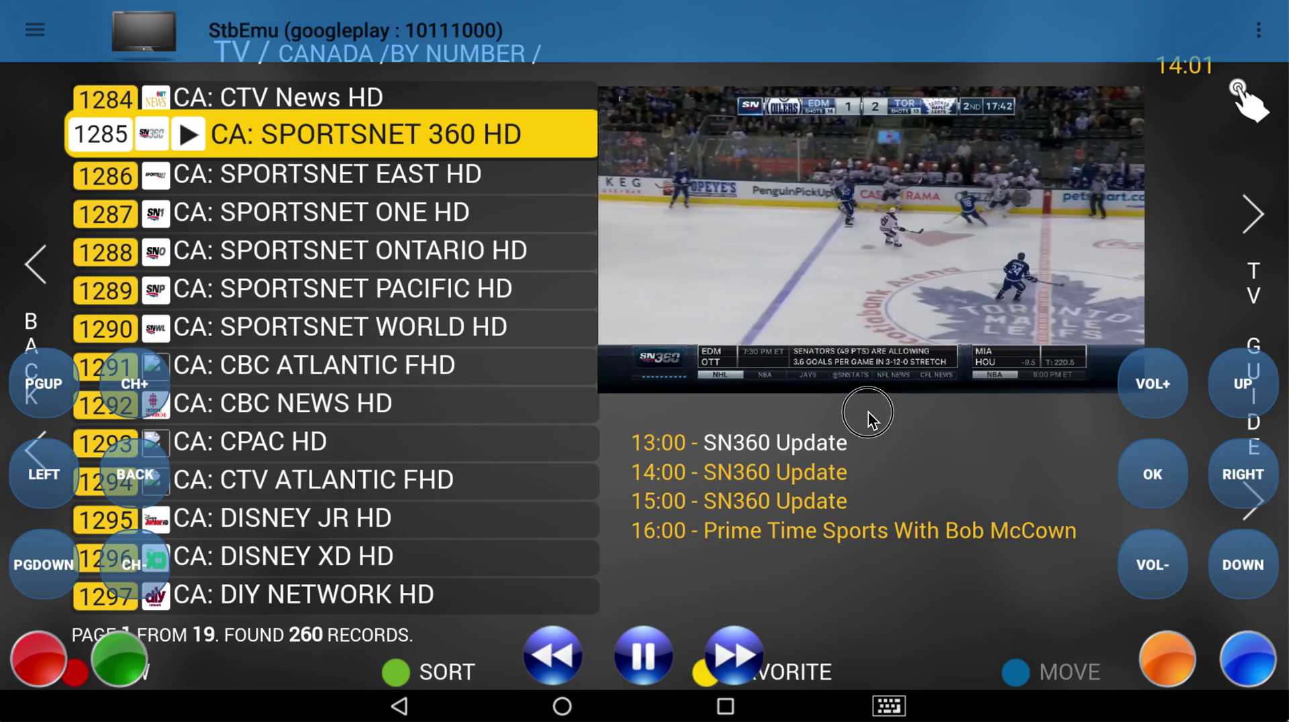
click(1153, 476)
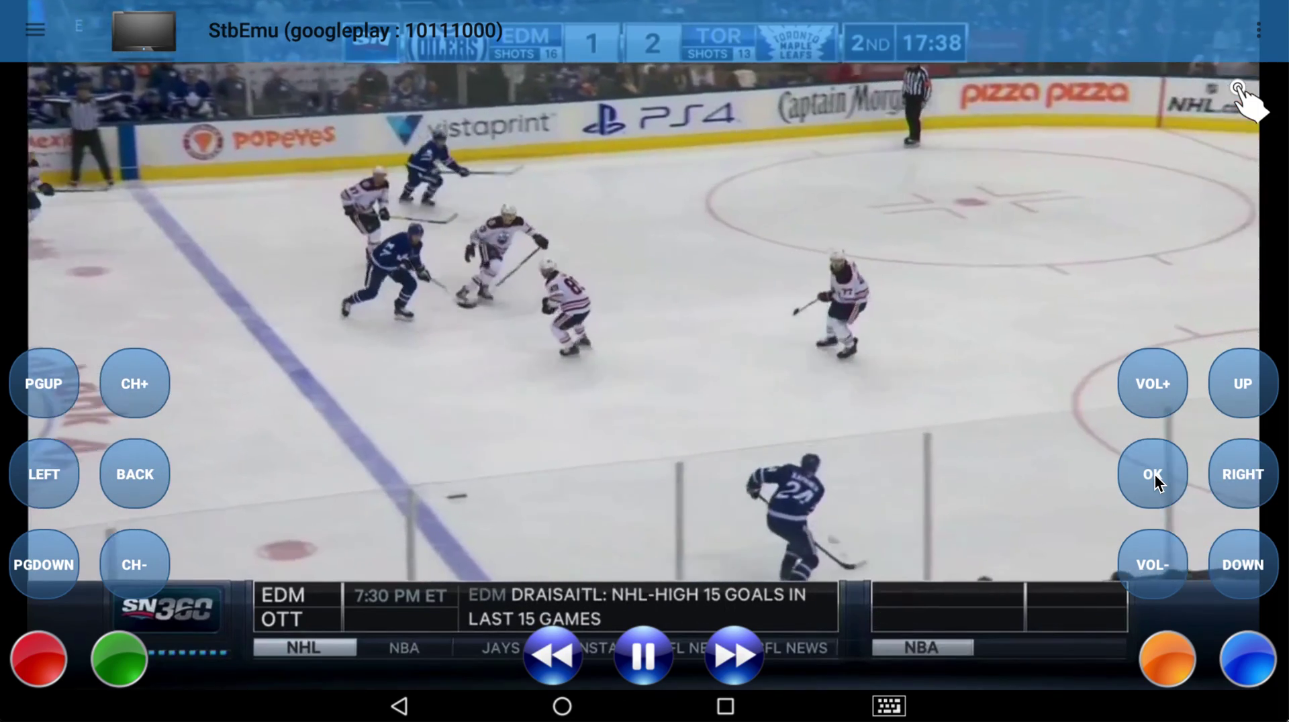